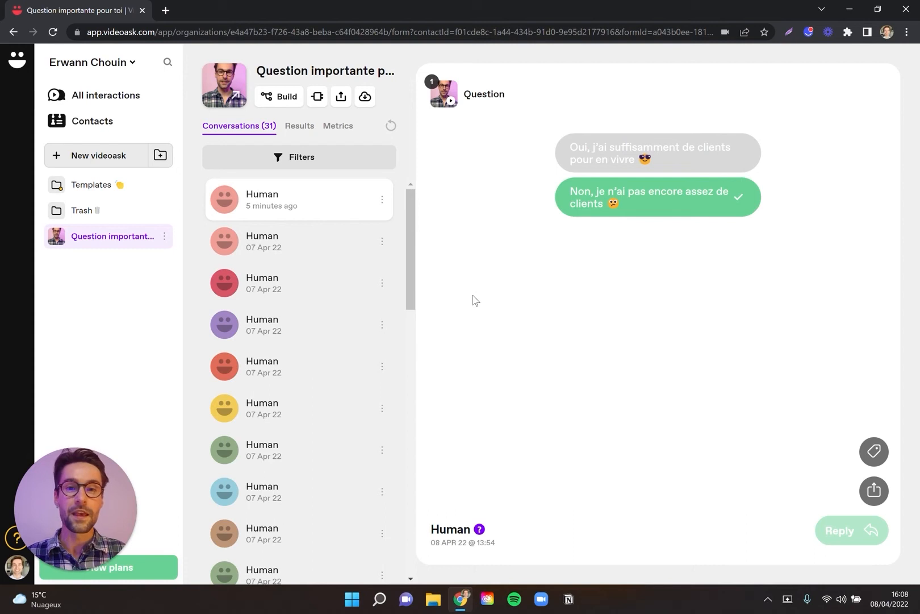
# Open the live page of the "Question importante pour toi" videoask, play the question and answer "Non, je n'ai pas encore assez de clients".
pyautogui.moveTo(100, 31); pyautogui.dragTo(154, 31)
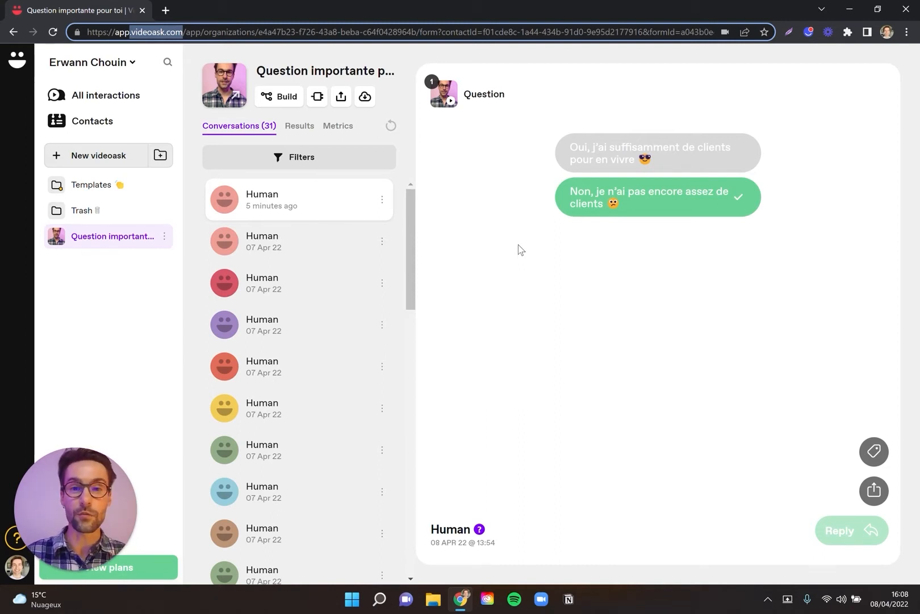
pyautogui.click(493, 296)
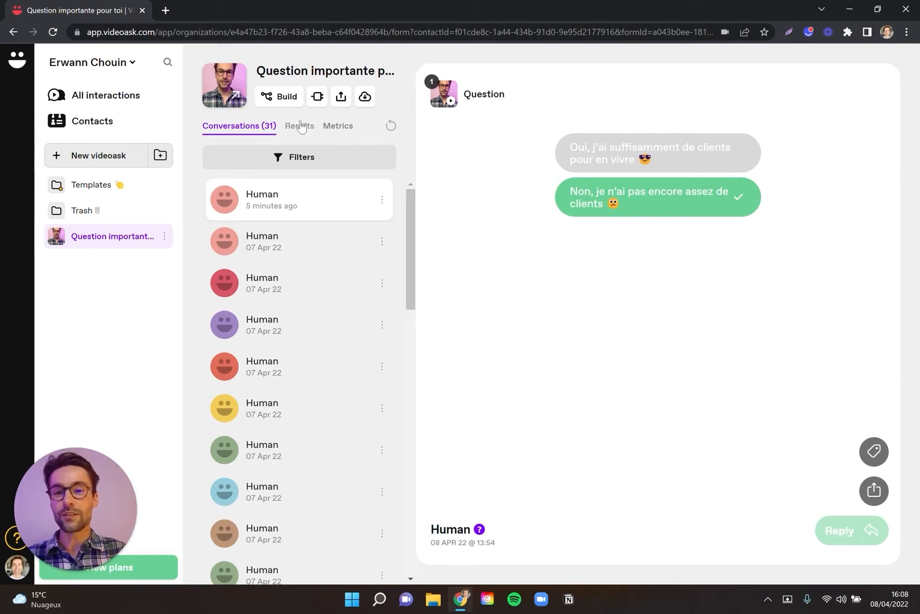
pyautogui.click(226, 86)
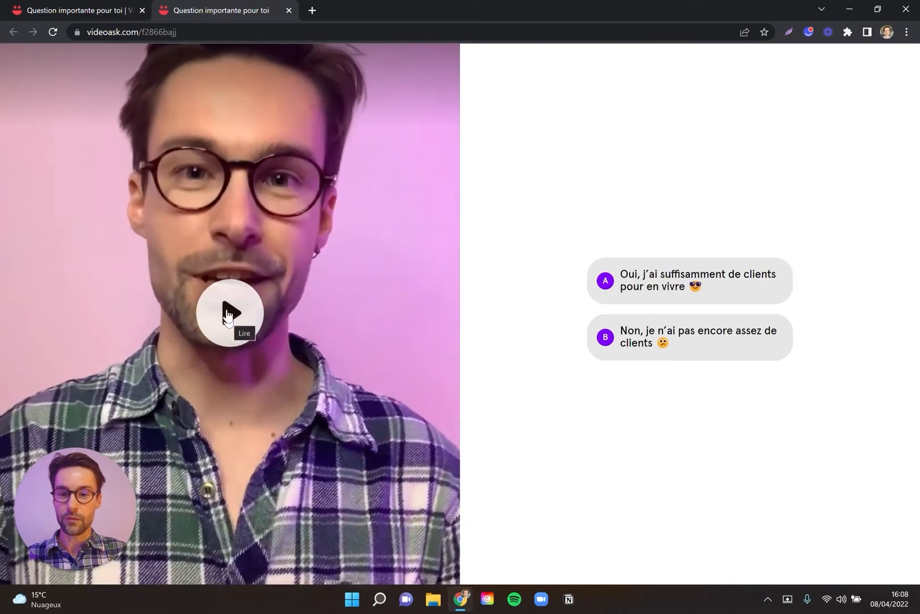
pyautogui.click(229, 318)
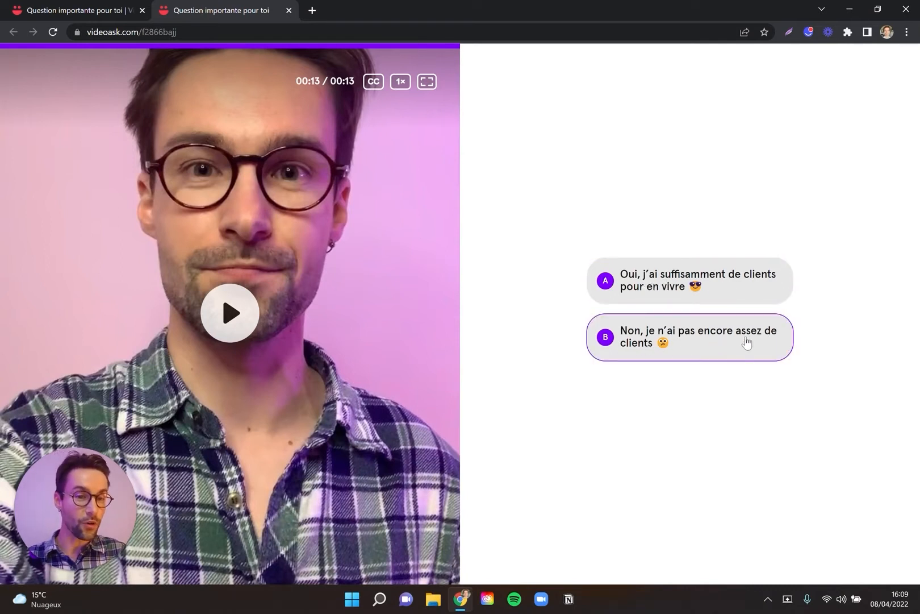
pyautogui.click(635, 345)
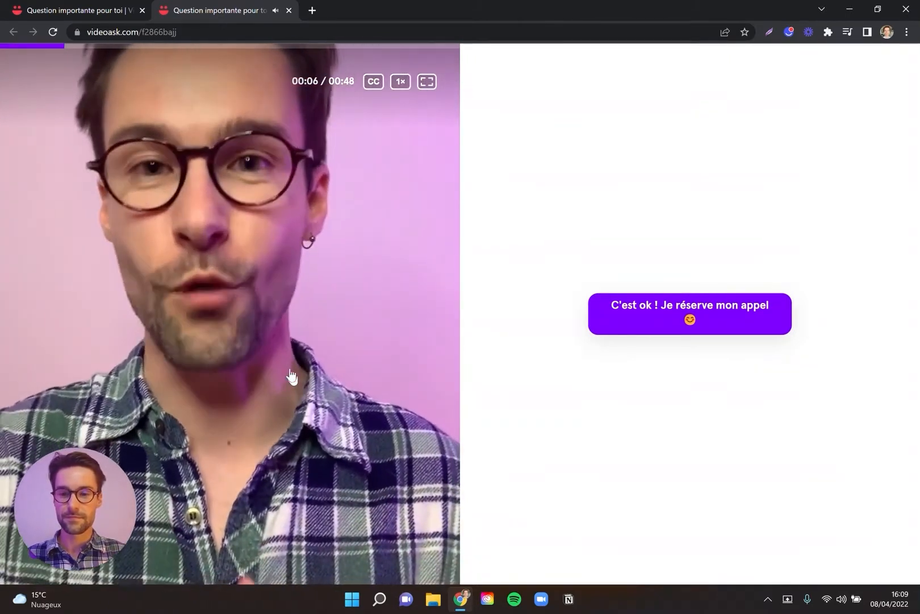
# Pause the reply video, follow the call-booking link and choose 11 April 2022 in the Calendly calendar.
pyautogui.click(273, 310)
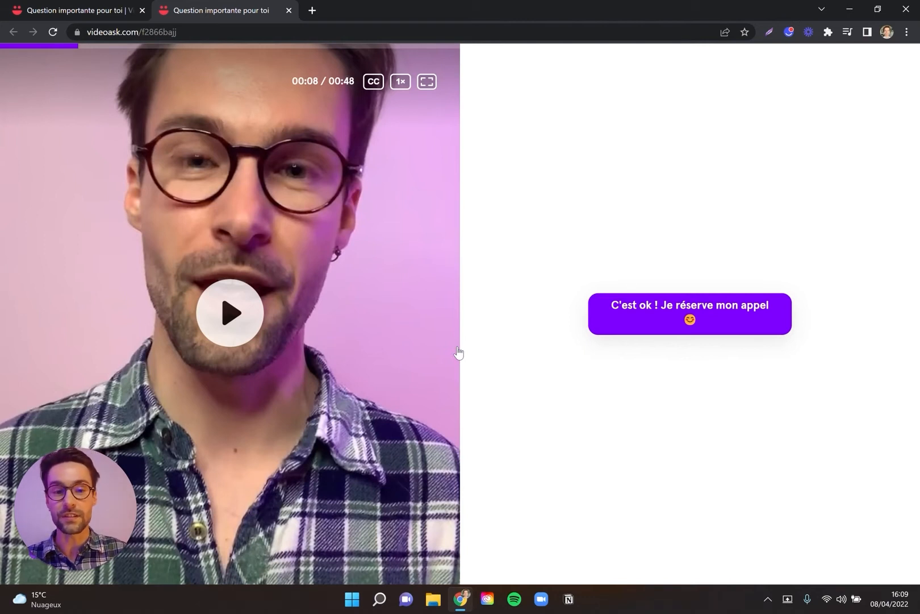
pyautogui.click(672, 319)
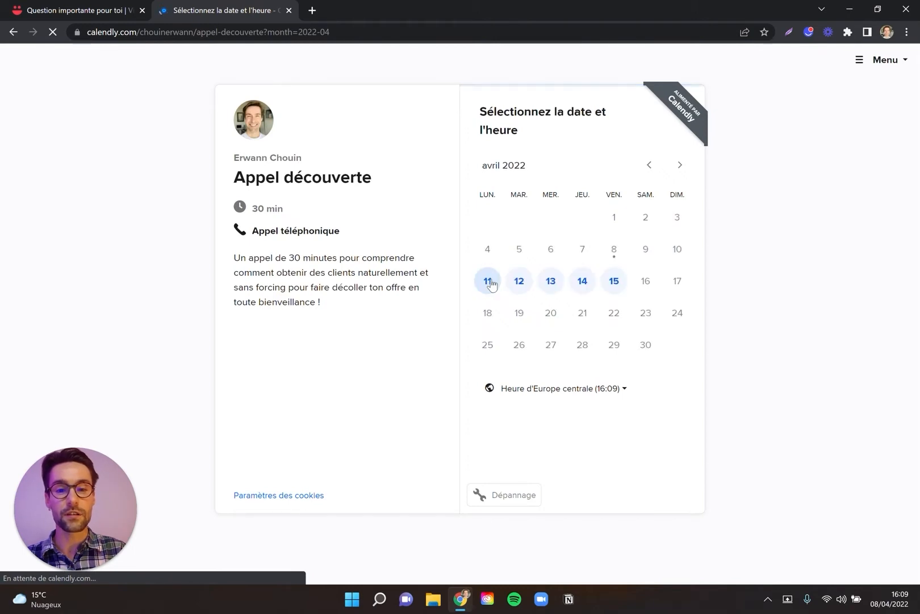
pyautogui.click(489, 282)
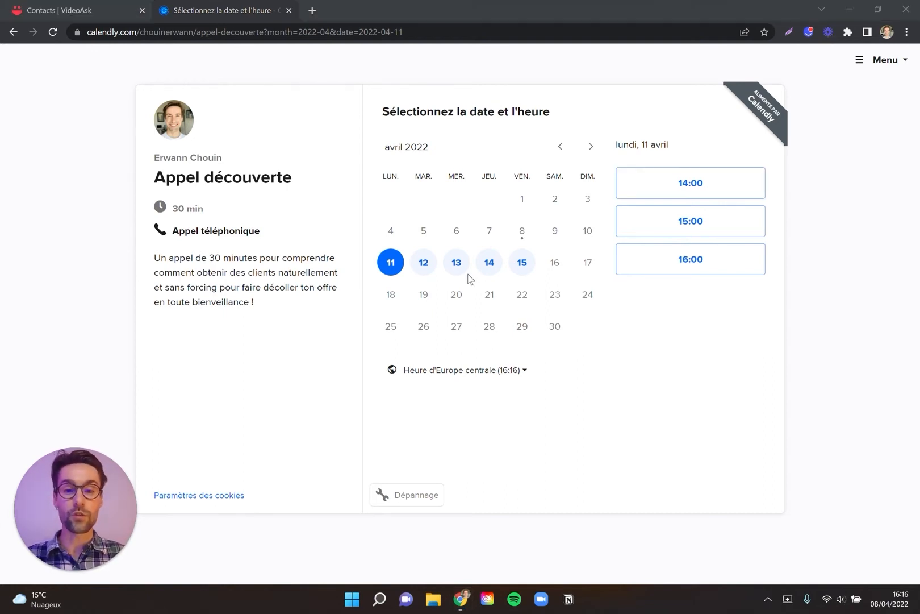
# Switch back to the VideoAsk dashboard and view the second response in the list of all interactions.
pyautogui.click(88, 4)
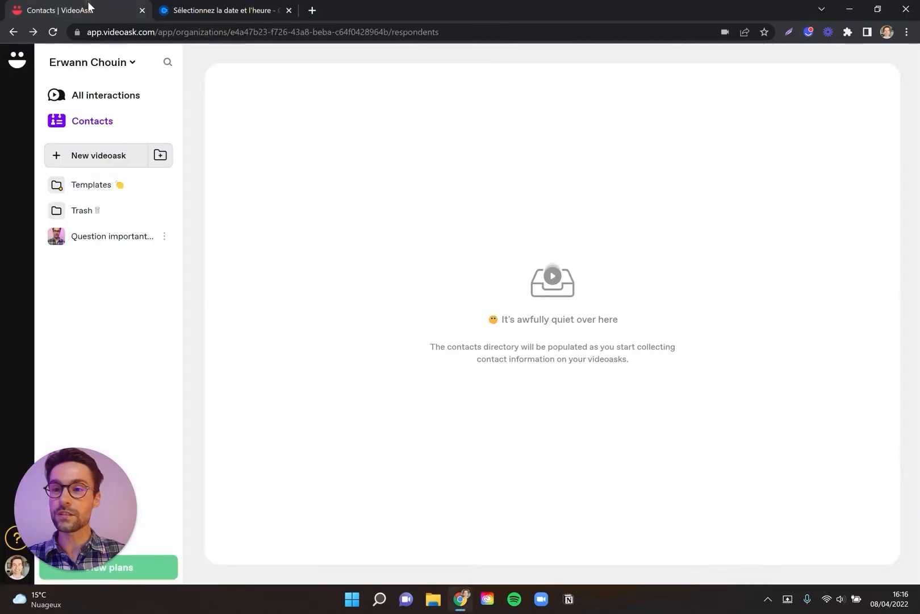
pyautogui.moveTo(105, 33); pyautogui.dragTo(154, 30)
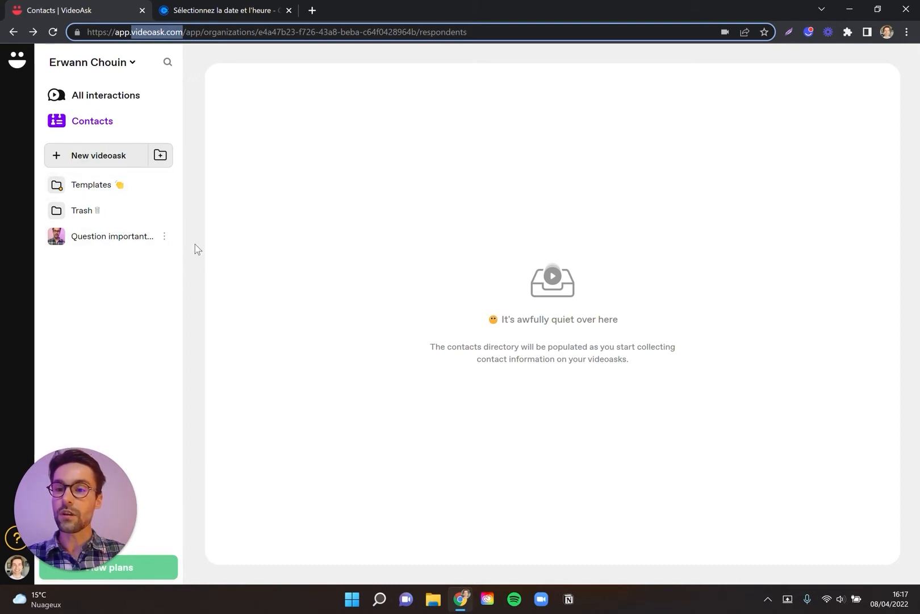
pyautogui.click(83, 99)
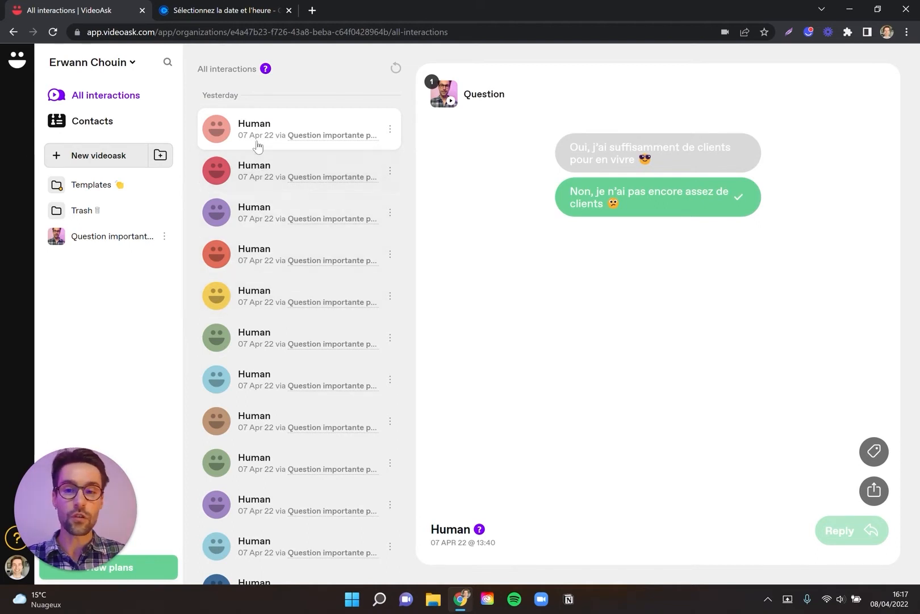
pyautogui.click(254, 181)
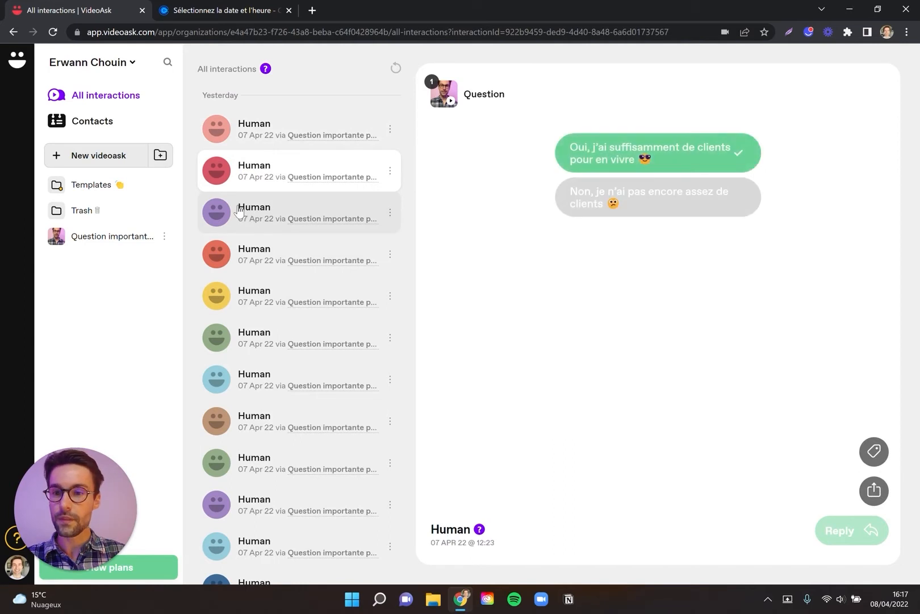
# Look over the contacts directory and the videoasks in the Templates folder, leaving the folder collapsed.
pyautogui.click(87, 128)
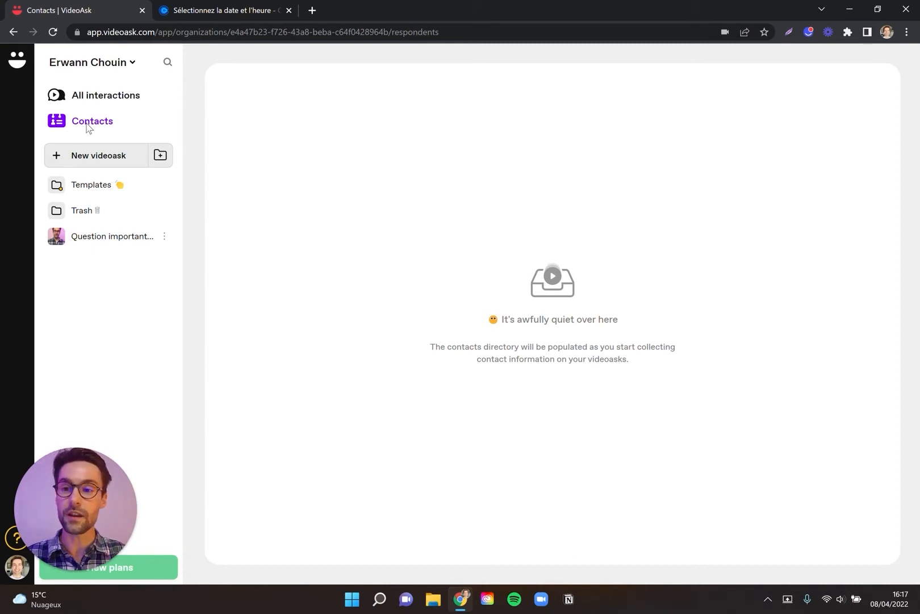
pyautogui.click(92, 188)
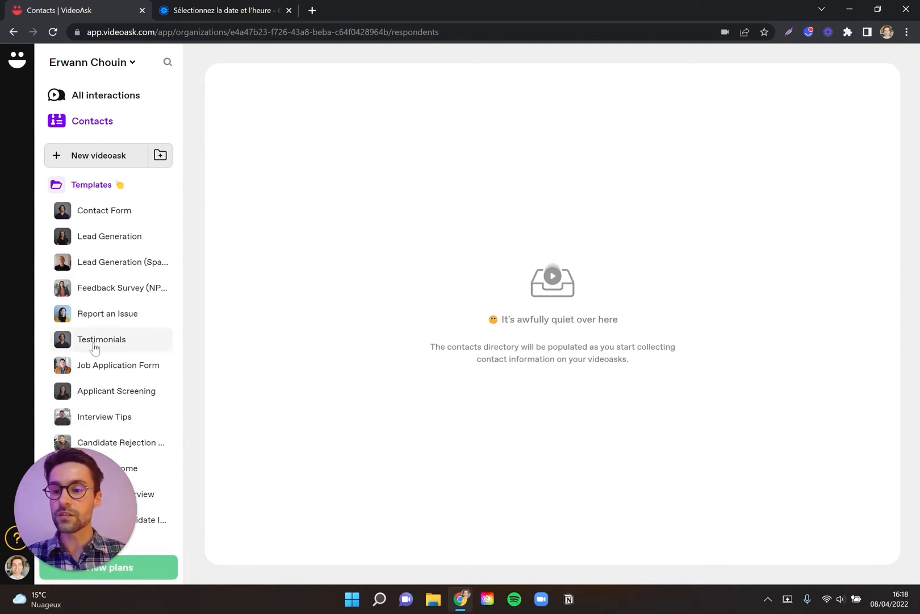
pyautogui.click(98, 189)
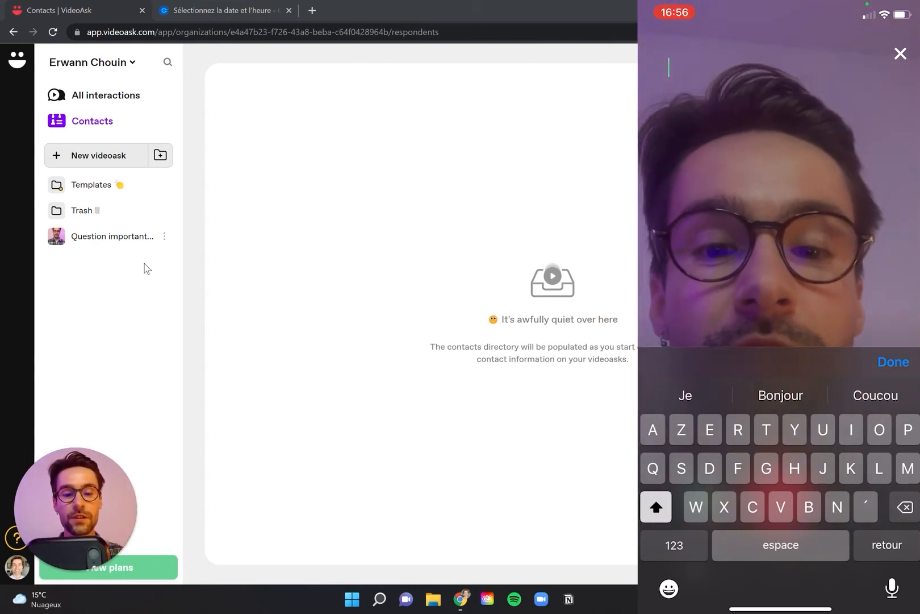
# Add the overlay text "Comment ça va ?" to the recorded video in the phone app.
pyautogui.write('Comment ')
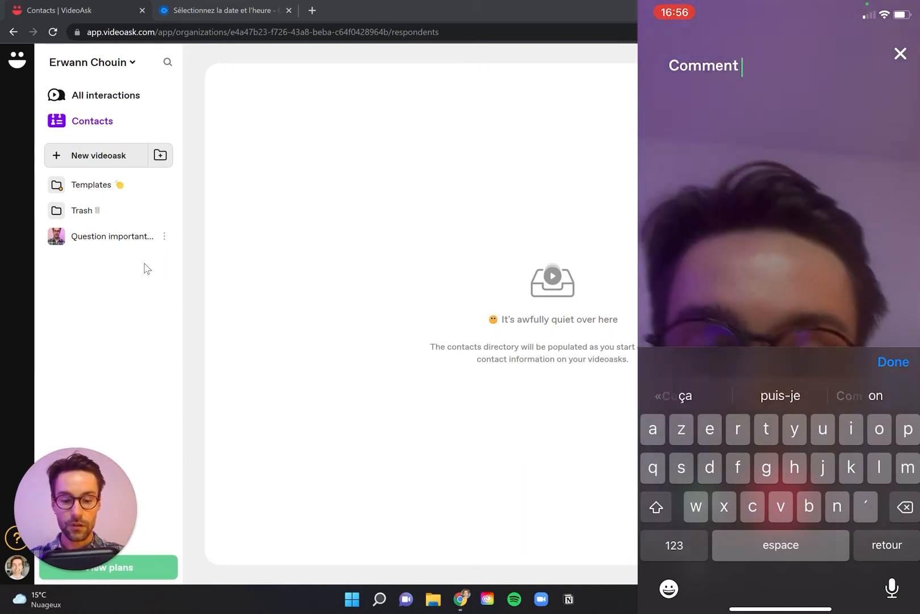
pyautogui.write('ca')
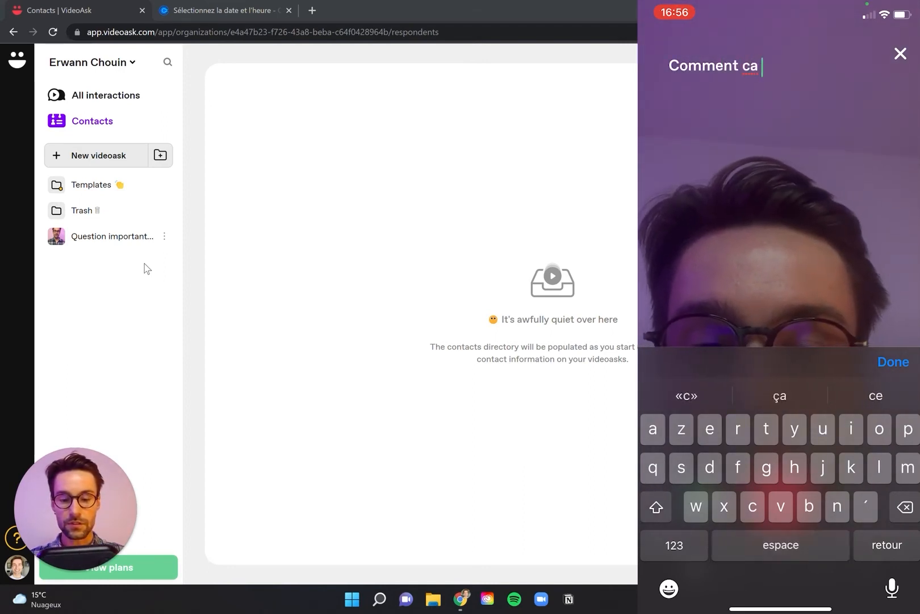
pyautogui.press('BackSpace')
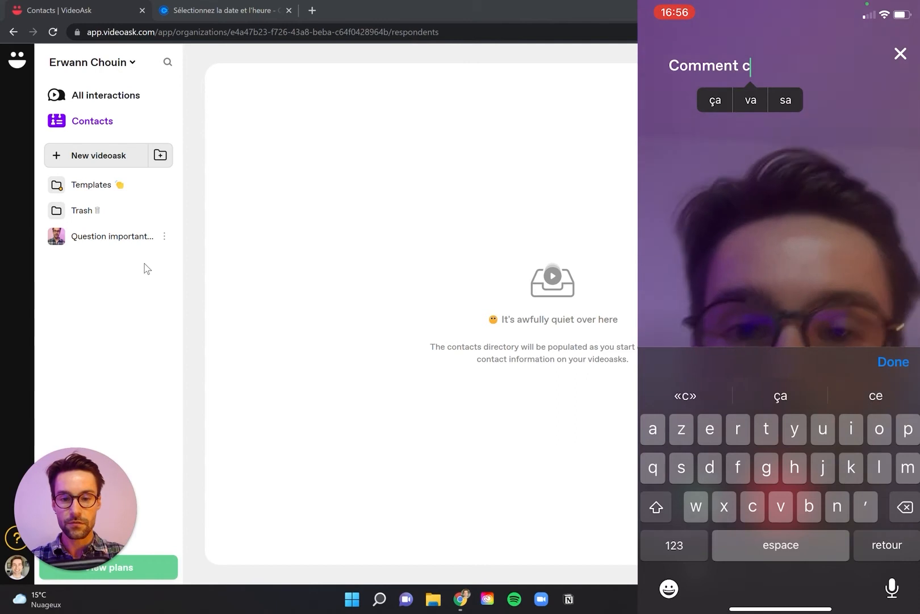
pyautogui.write('ça ')
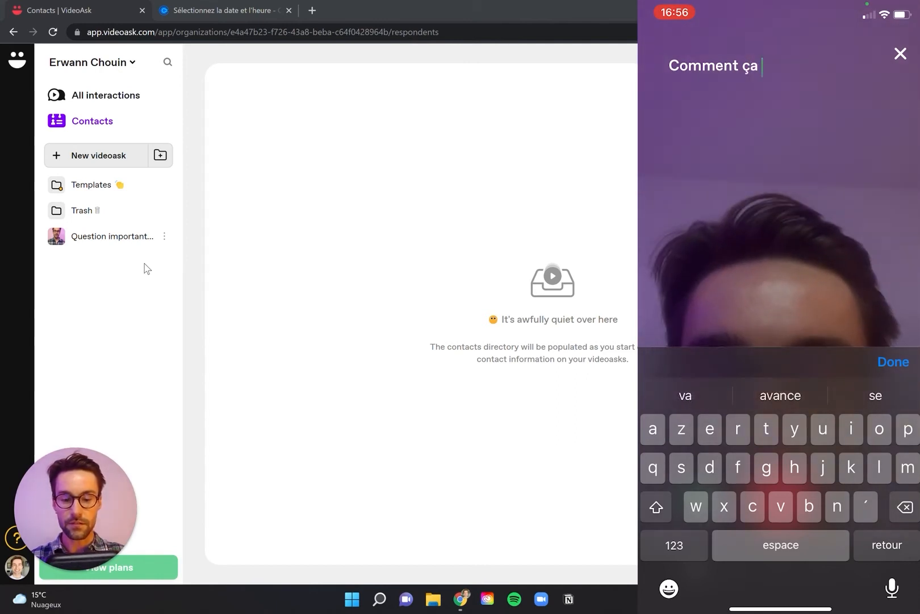
pyautogui.write('va ?')
pyautogui.press('Return')
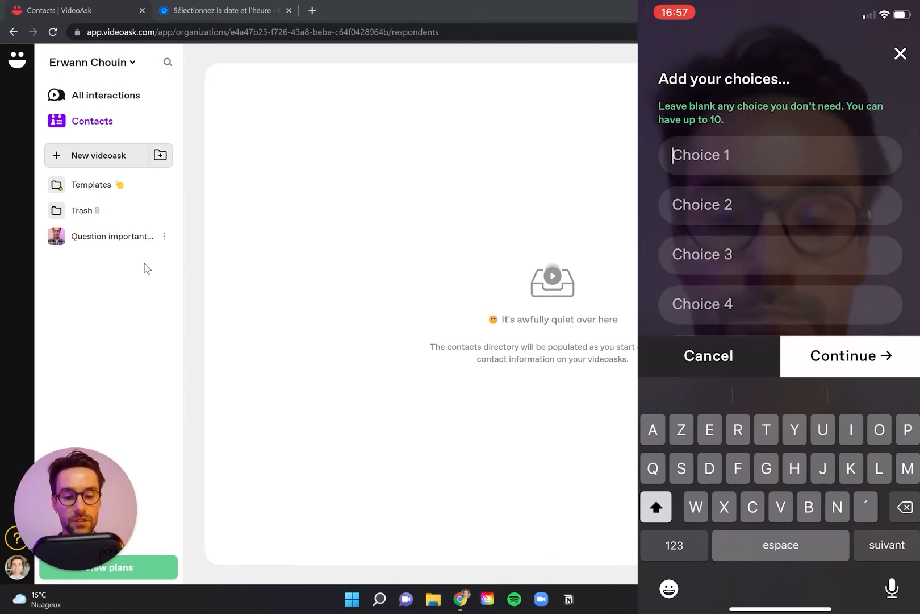
# Enter the answer choices "Oui ça va super !" and "Bof bof" for the question and continue.
pyautogui.write('Oui ca')
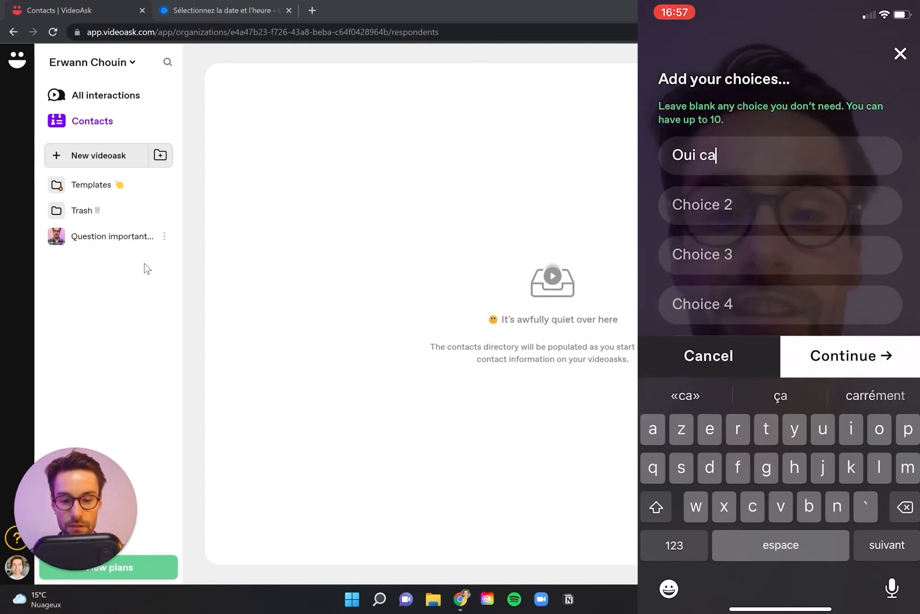
pyautogui.press('BackSpace')
pyautogui.press('BackSpace')
pyautogui.write('ça va su')
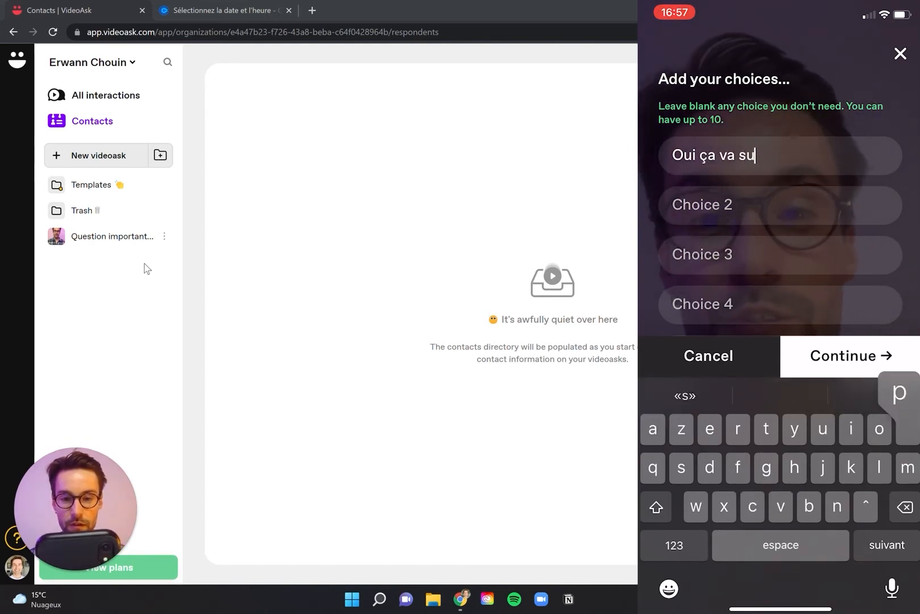
pyautogui.write('per !')
pyautogui.press('Return')
pyautogui.write('Bof bof')
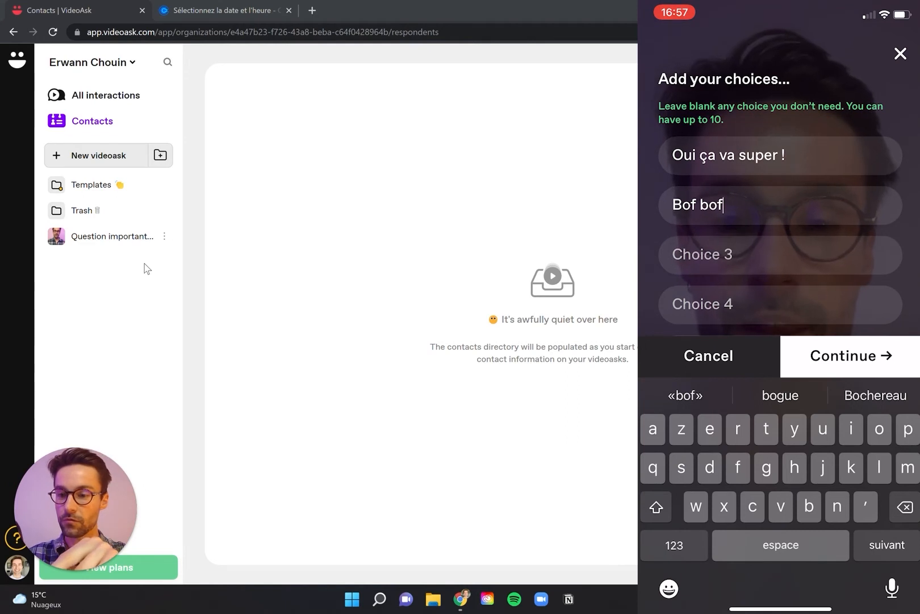
pyautogui.click(851, 356)
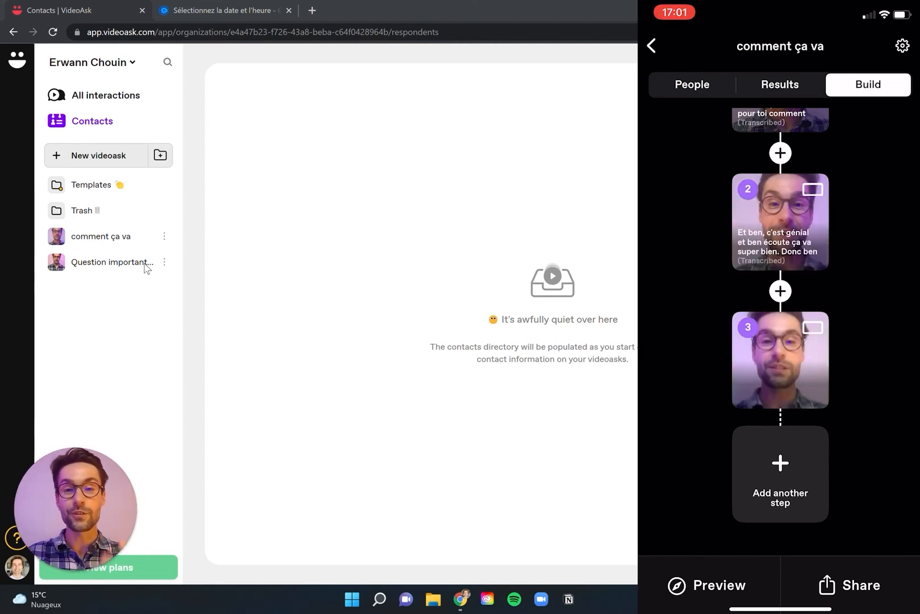
# Review the step sequence in the phone app and open the "comment ça va" videoask in the desktop builder.
pyautogui.scroll(2, 781, 330)
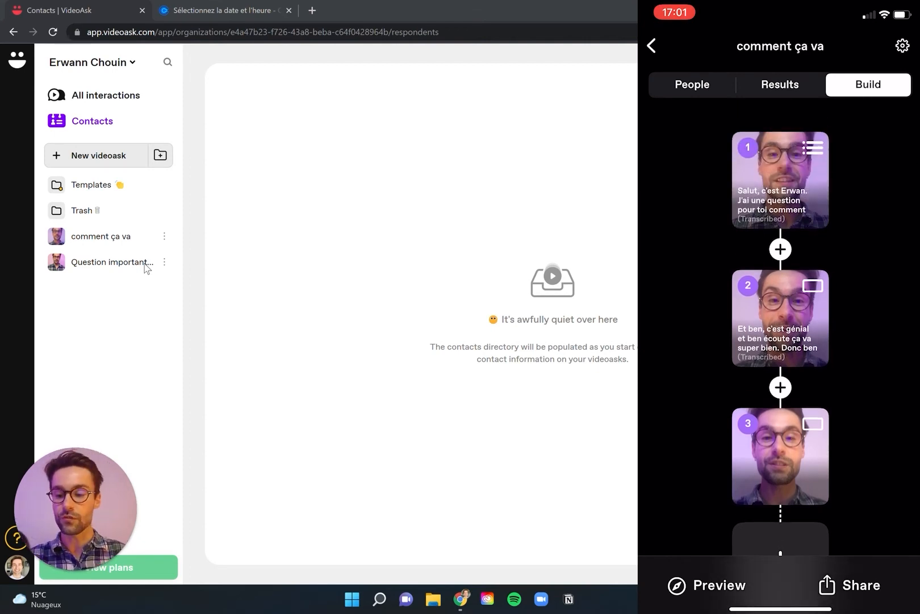
pyautogui.scroll(1, 780, 329)
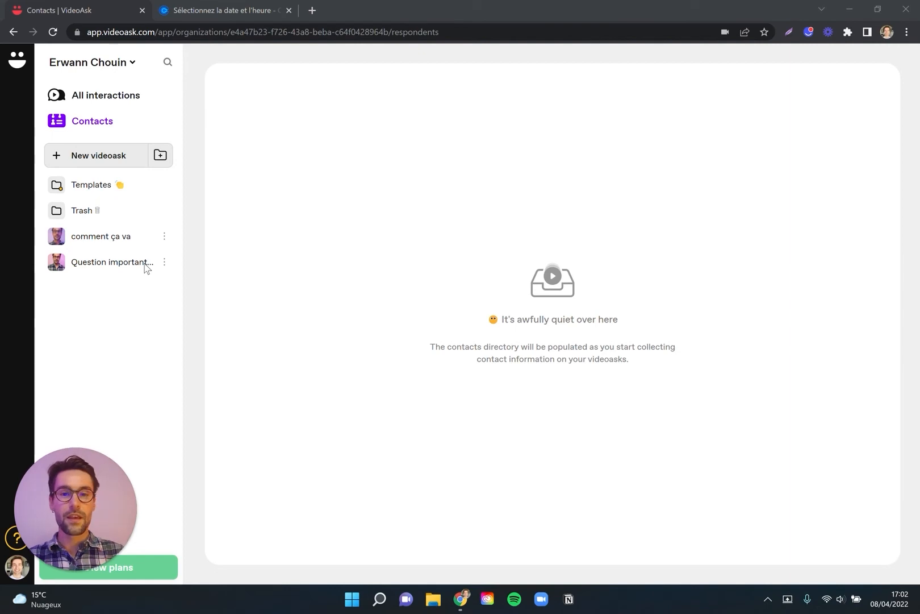
pyautogui.click(144, 329)
pyautogui.click(89, 238)
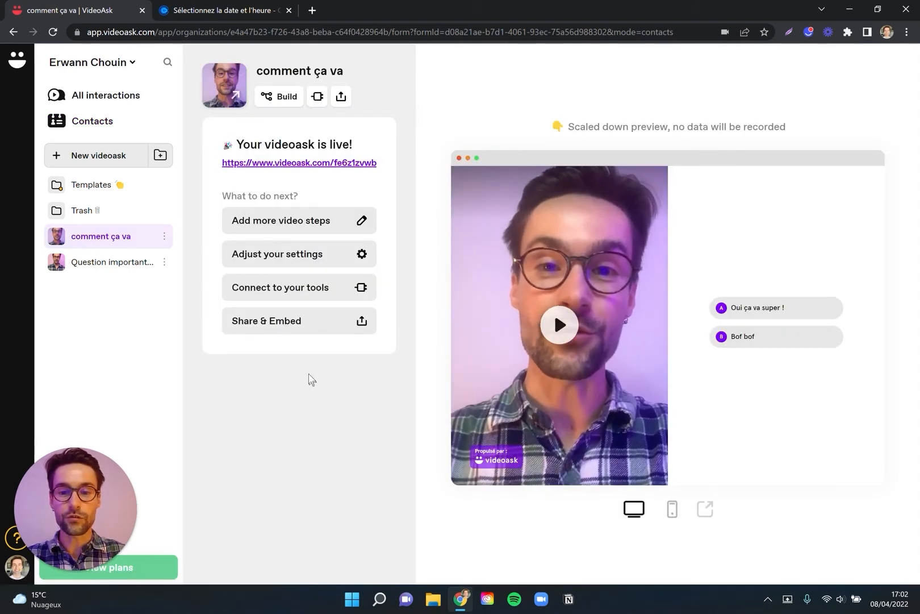
pyautogui.moveTo(279, 99)
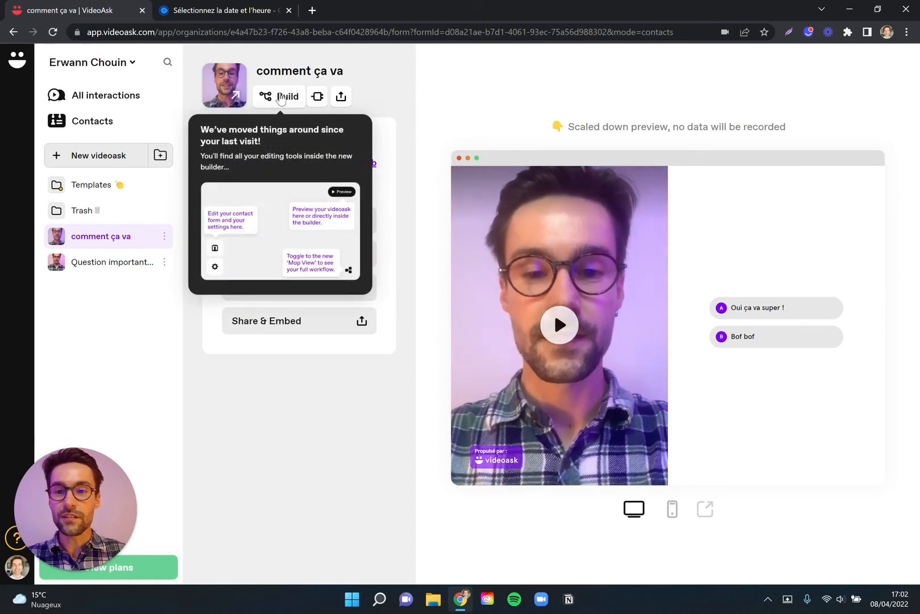
pyautogui.click(280, 98)
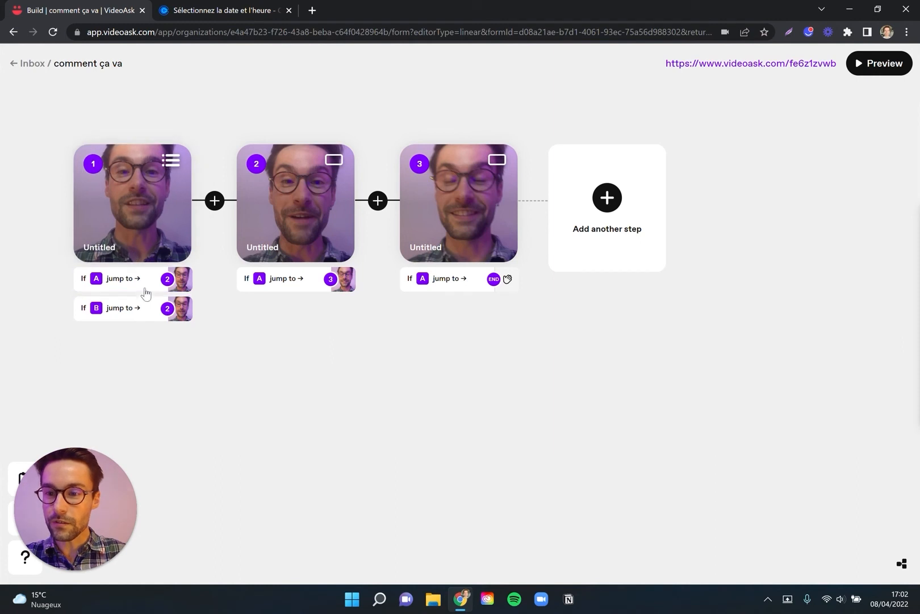
# Open the settings of step 1 and inspect its two answer choices and its answer type.
pyautogui.click(124, 247)
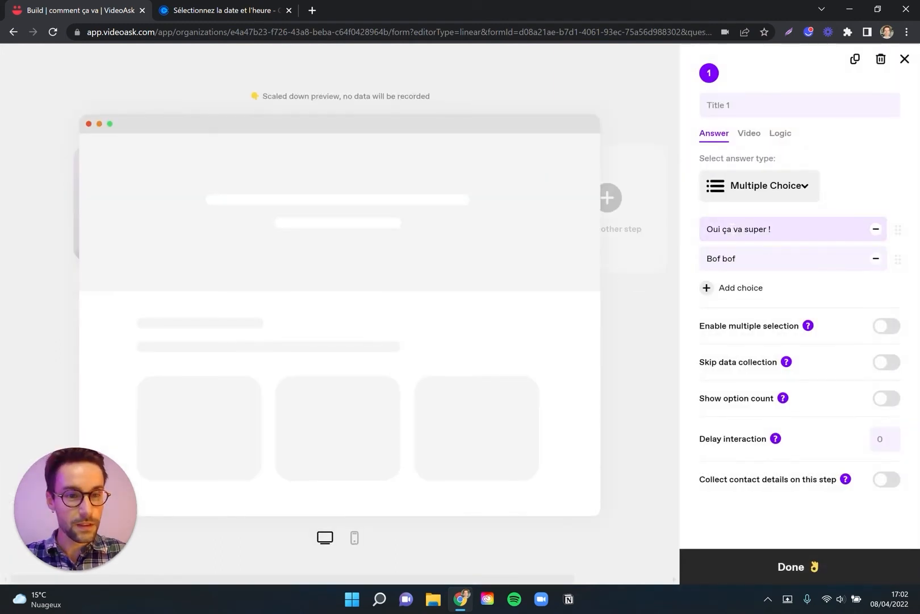
pyautogui.click(774, 229)
pyautogui.moveTo(774, 228); pyautogui.dragTo(710, 228)
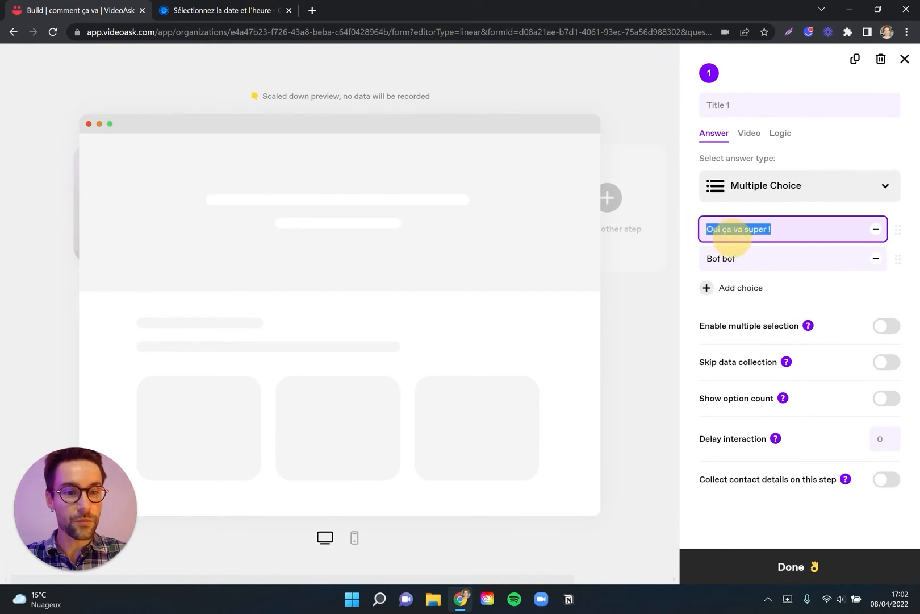
pyautogui.moveTo(757, 256); pyautogui.dragTo(705, 258)
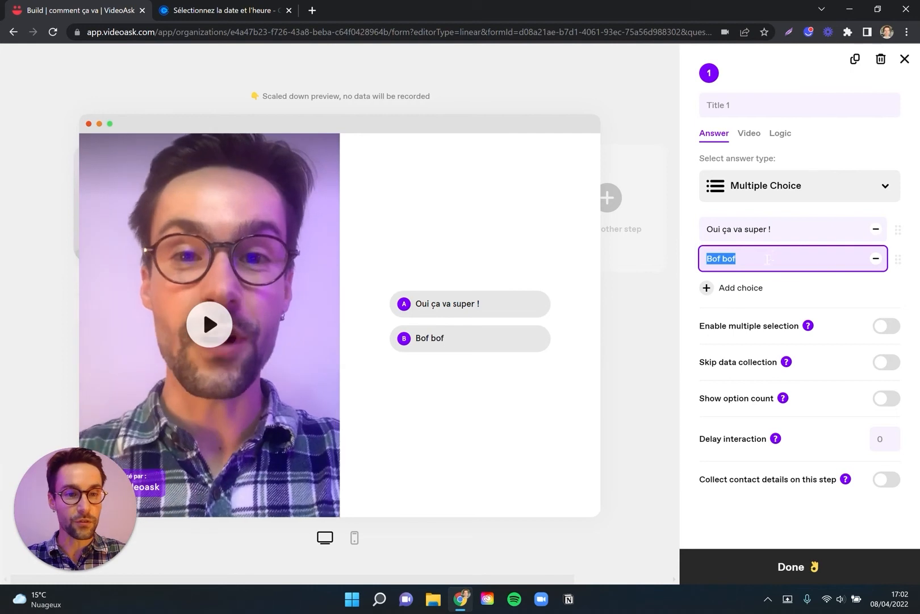
pyautogui.click(767, 258)
pyautogui.click(882, 189)
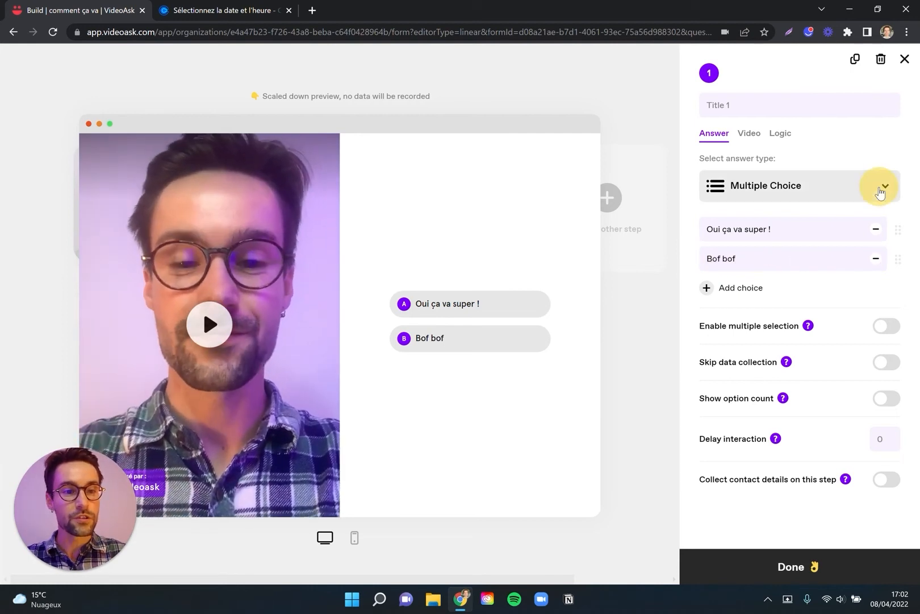
pyautogui.click(858, 146)
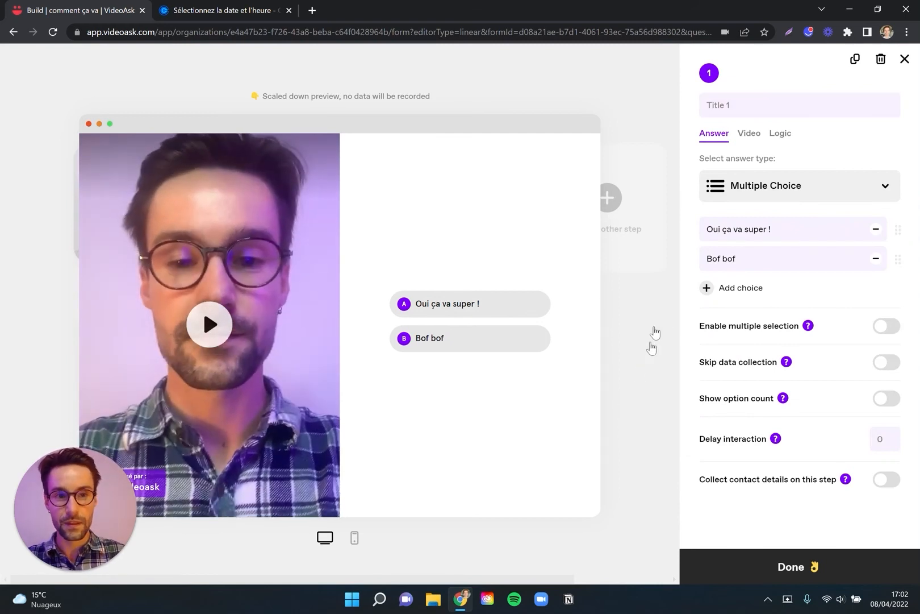
# Title step 1 "Question" and close its settings.
pyautogui.click(770, 104)
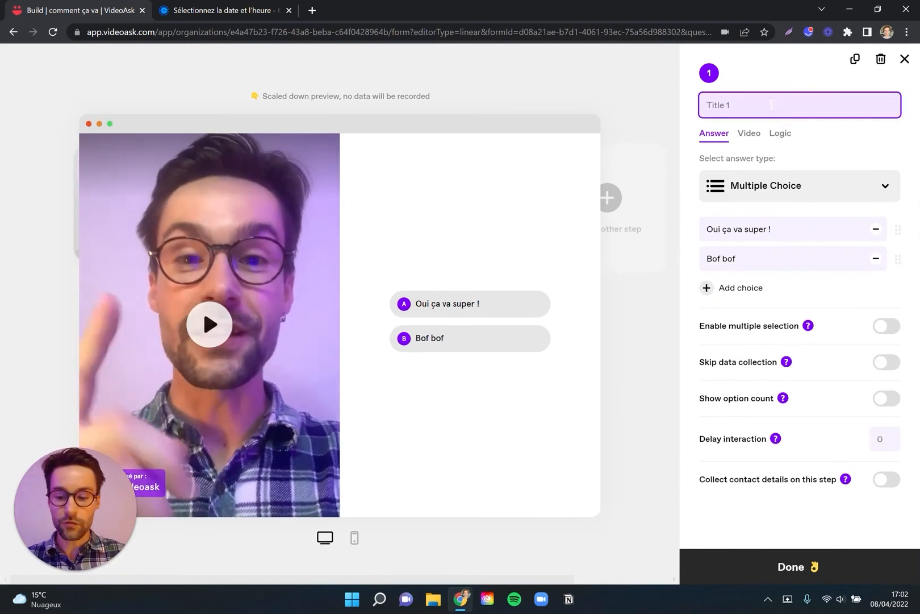
pyautogui.write('Qu')
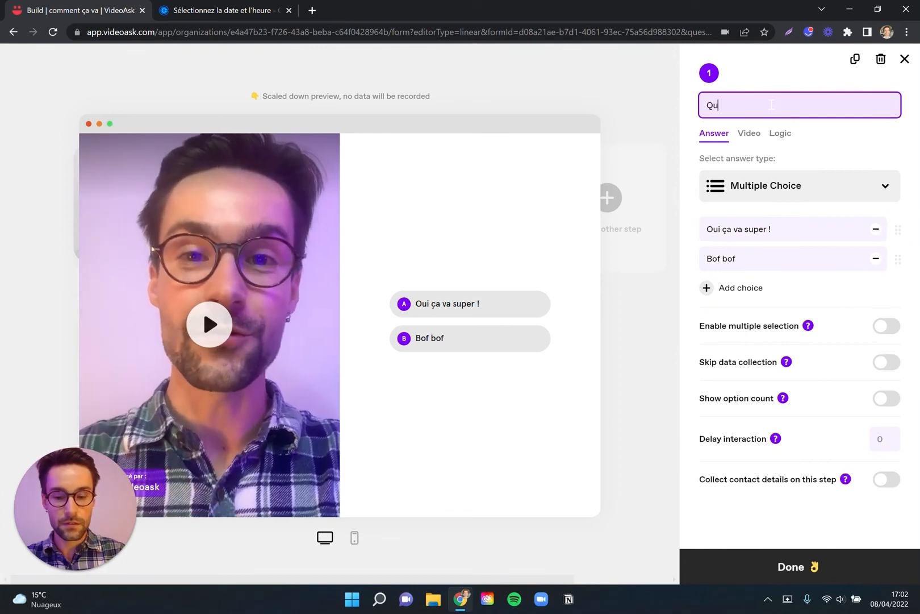
pyautogui.write('estion')
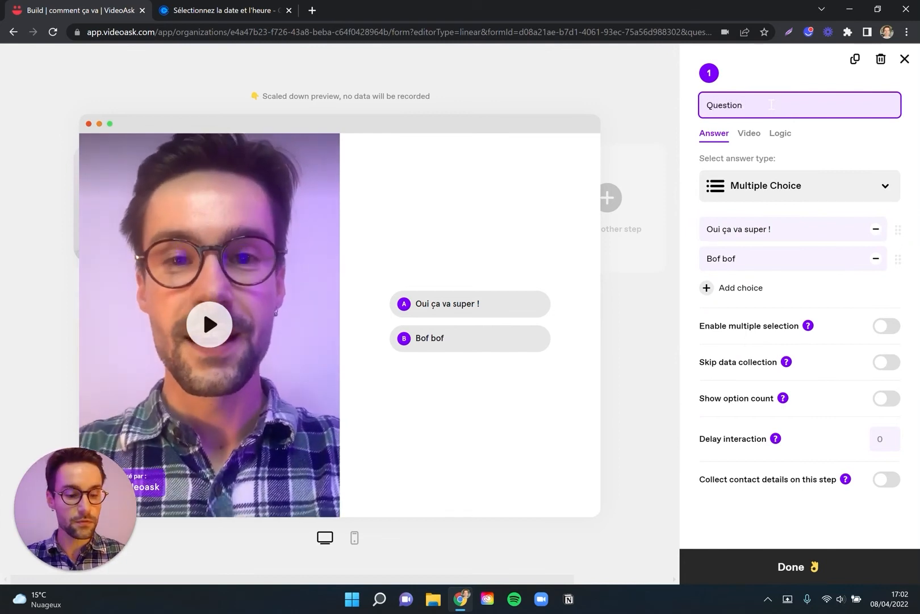
pyautogui.click(630, 332)
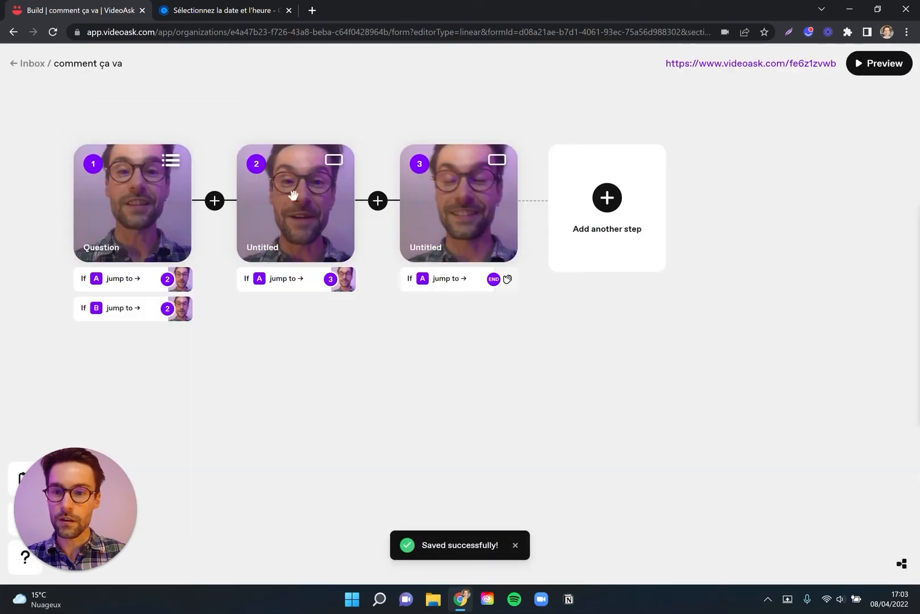
# Open step 2, title it "Super" and return to the flow overview.
pyautogui.click(278, 202)
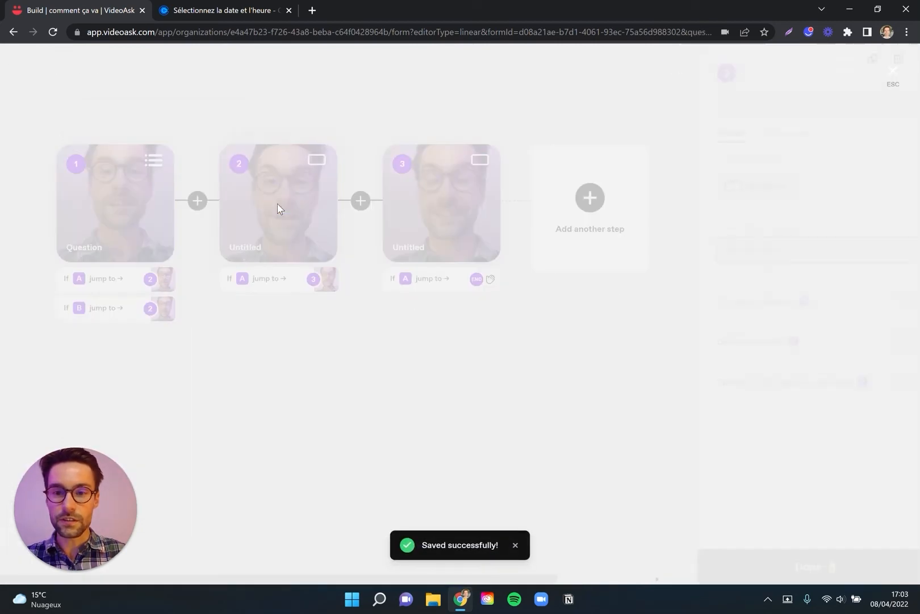
pyautogui.click(744, 104)
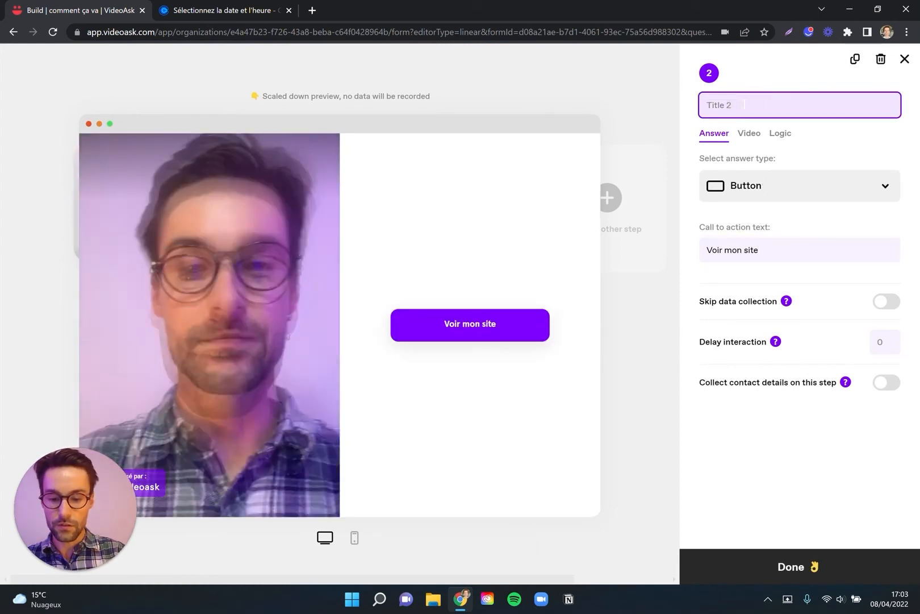
pyautogui.write('Super')
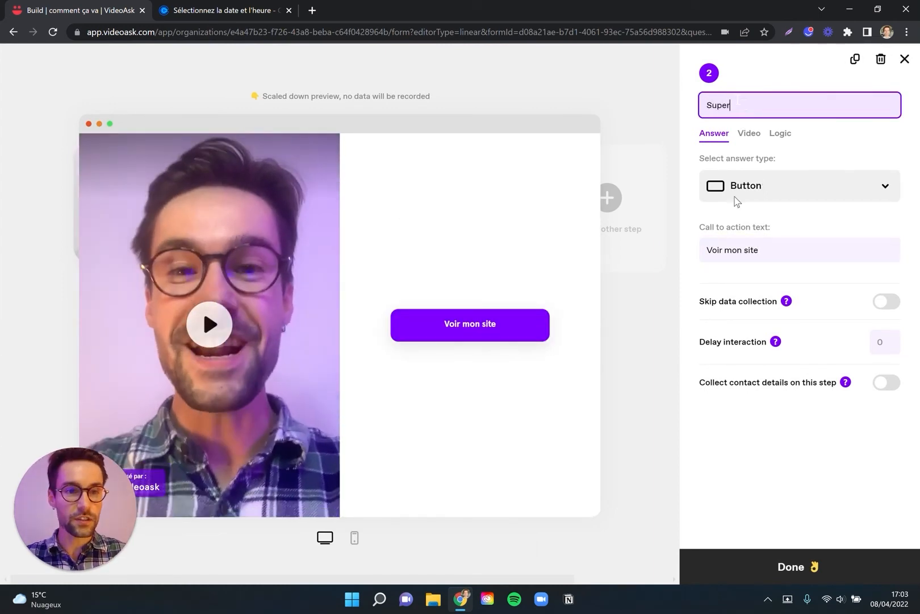
pyautogui.click(644, 300)
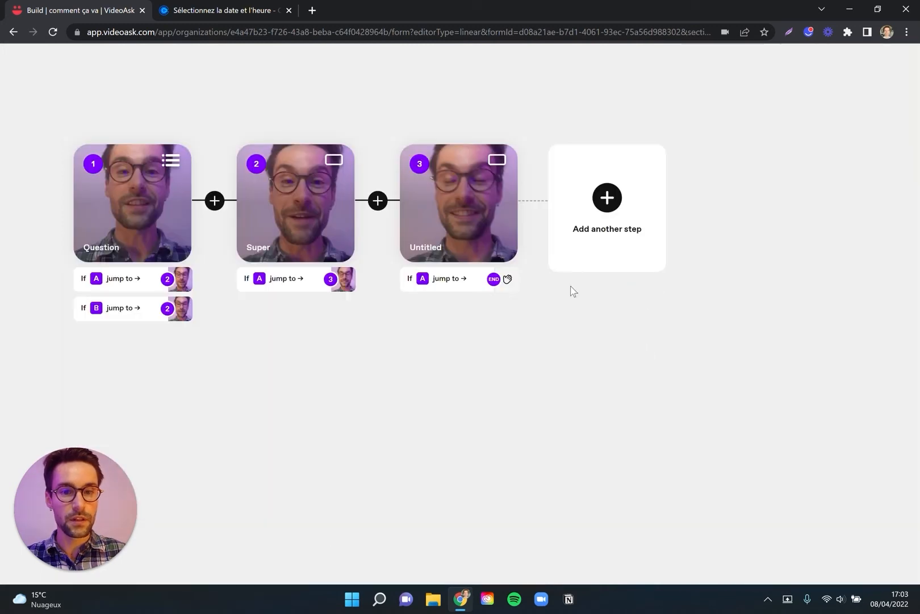
# Give step 3 the title "Bof bof" and return to the flow overview.
pyautogui.click(452, 206)
pyautogui.click(781, 102)
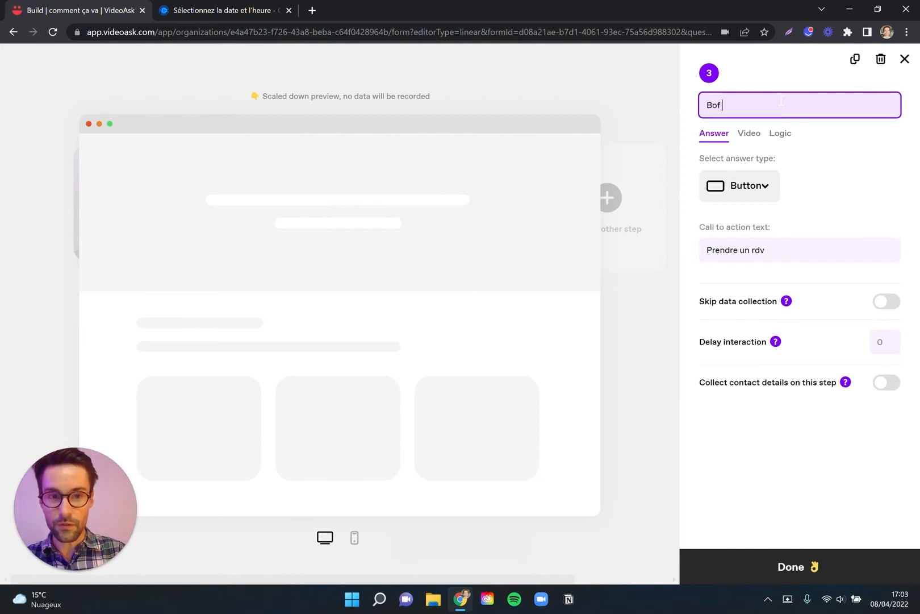
pyautogui.click(644, 372)
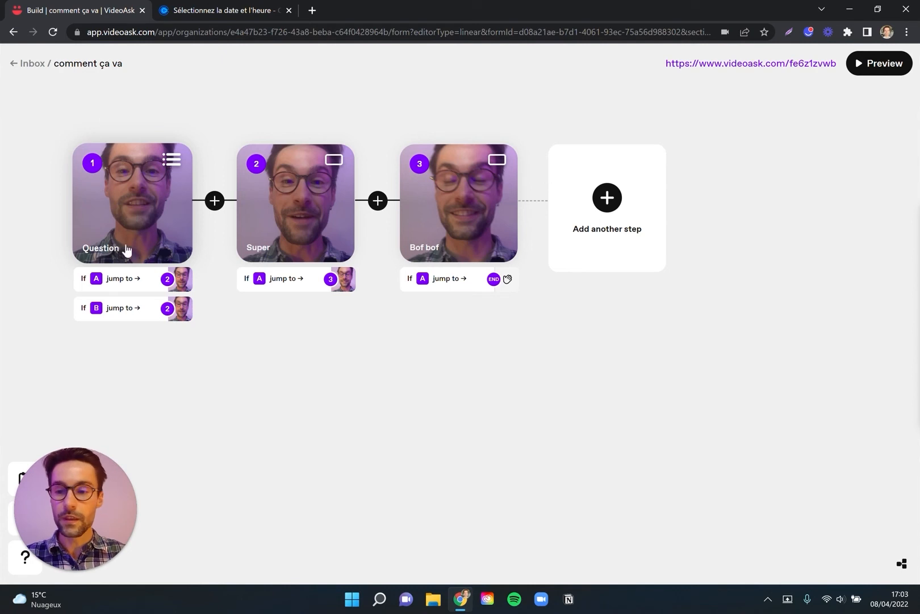
# Route the Question step's answer A to the Super step and answer B to the Bof bof step.
pyautogui.click(132, 283)
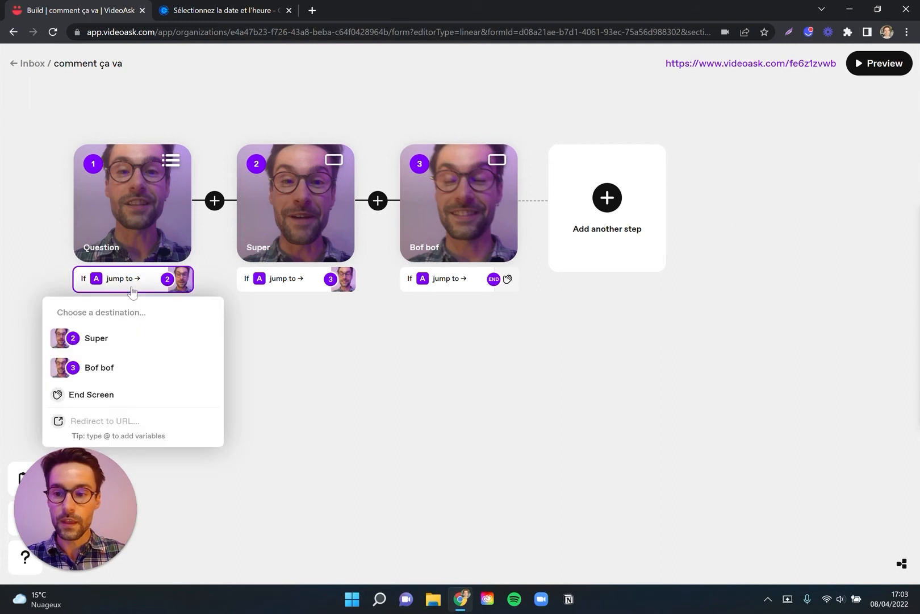
pyautogui.click(100, 340)
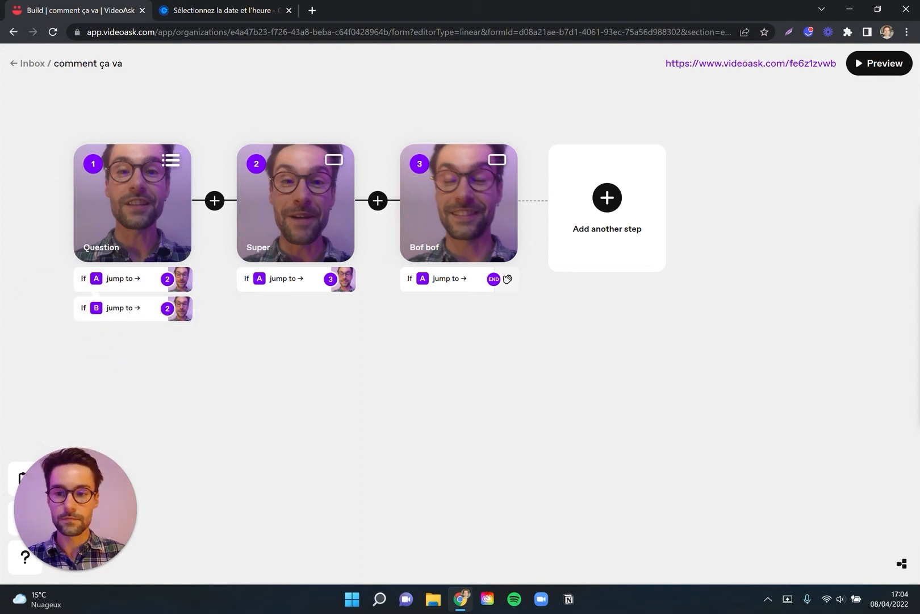
pyautogui.click(132, 320)
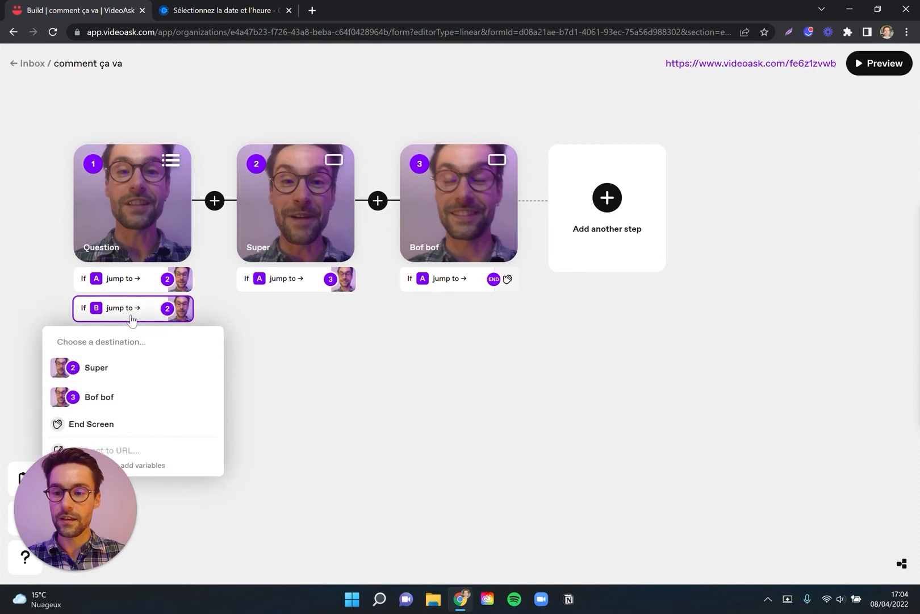
pyautogui.click(121, 401)
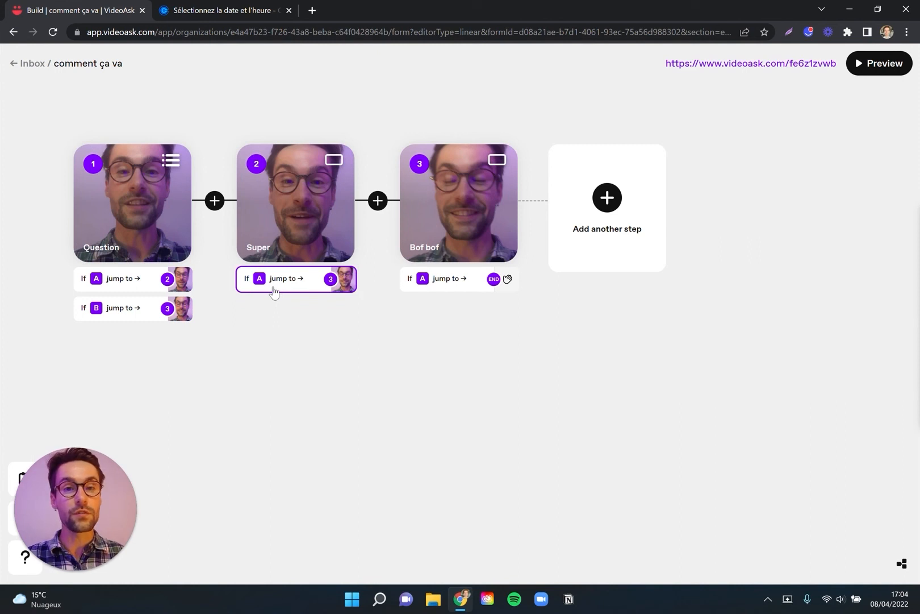
pyautogui.click(291, 216)
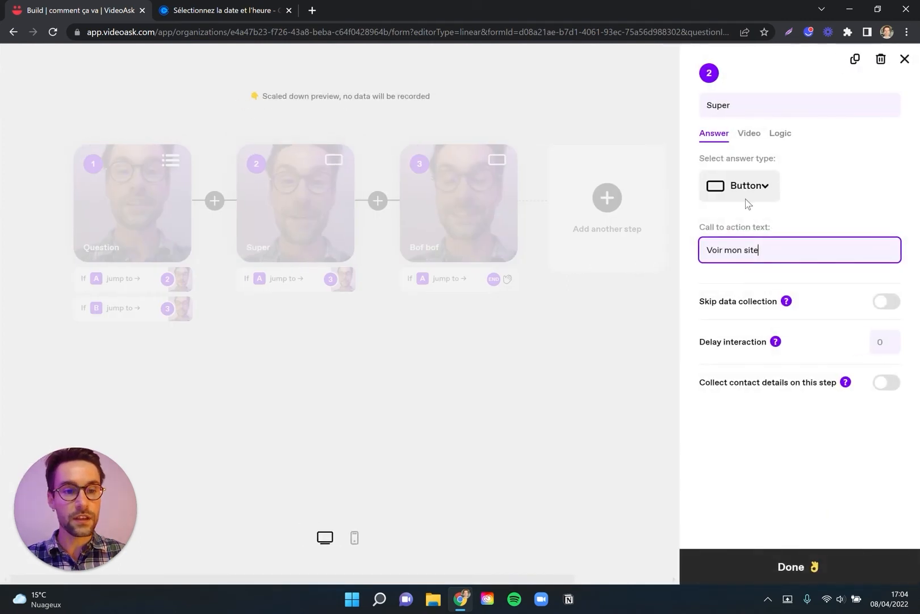
pyautogui.click(650, 337)
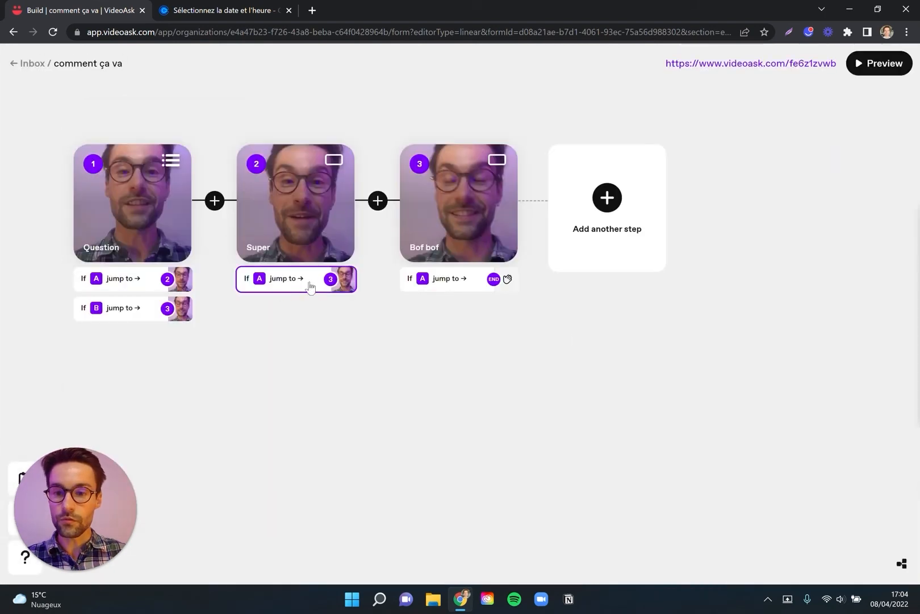
pyautogui.click(293, 285)
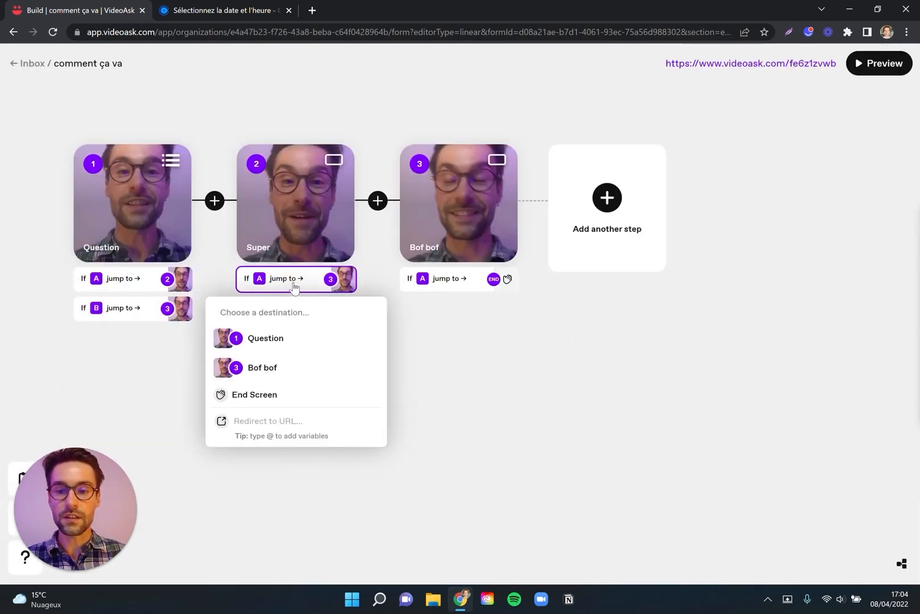
pyautogui.click(277, 424)
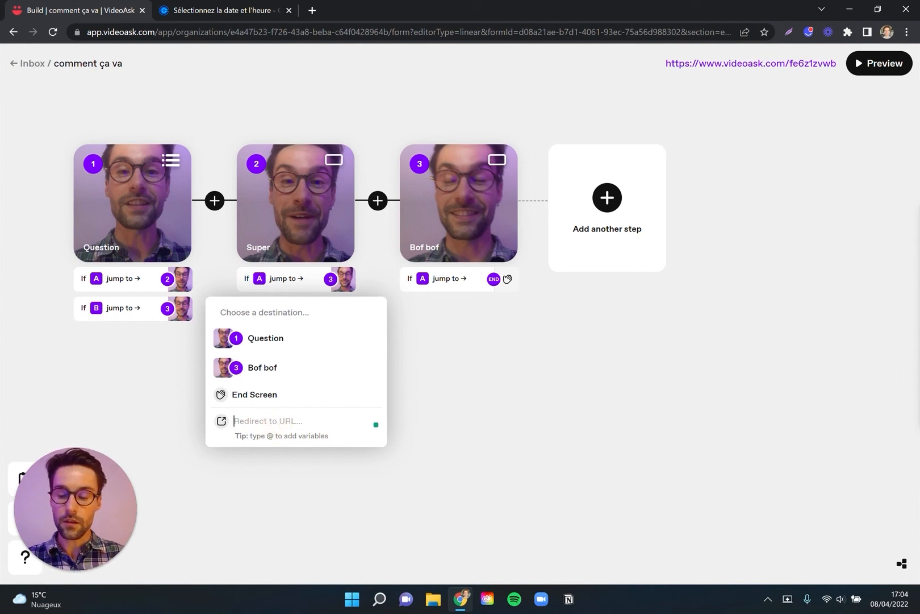
pyautogui.write('www.monsite.com')
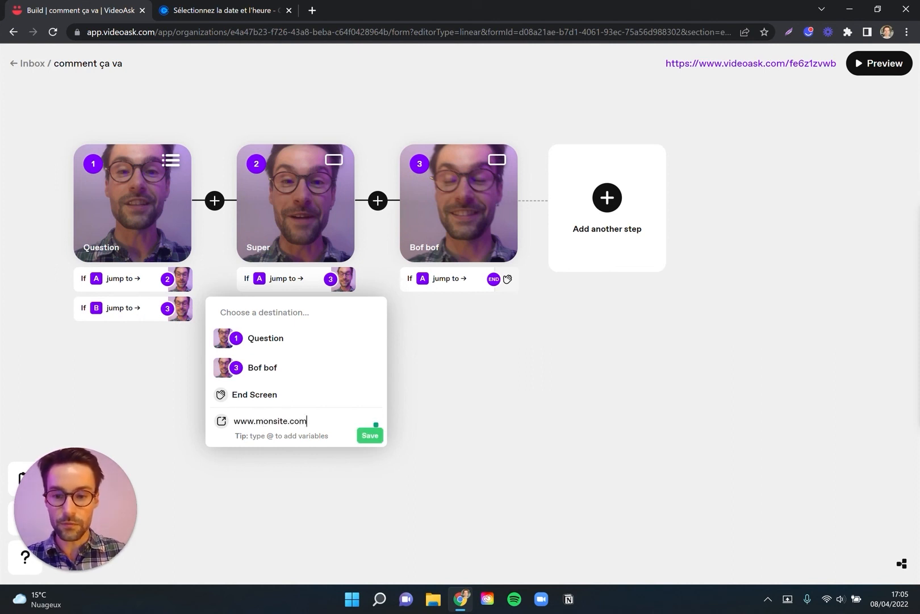
pyautogui.click(370, 435)
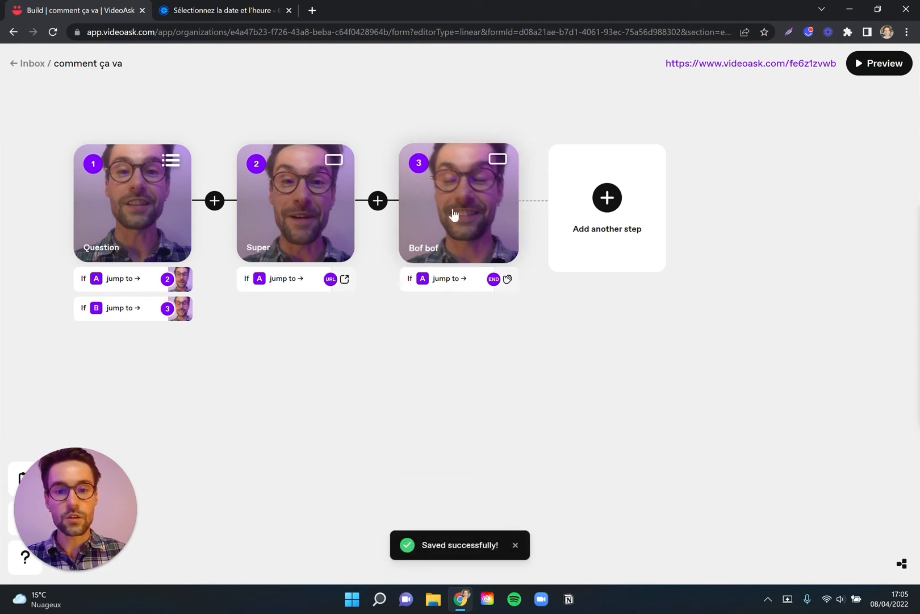
pyautogui.click(450, 284)
pyautogui.click(460, 293)
pyautogui.click(423, 421)
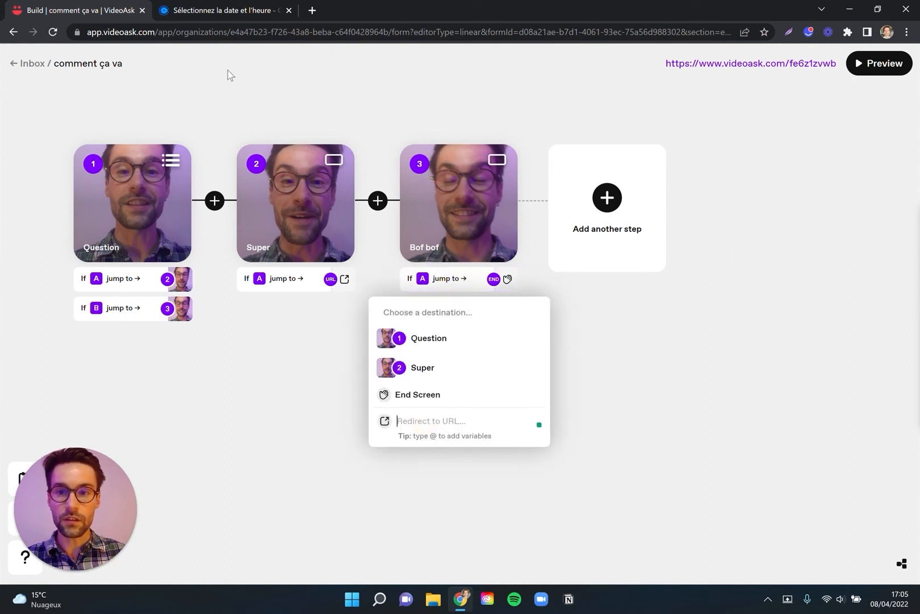
# Copy the Calendly "Appel découverte" page address without its month and date parameters and return to the VideoAsk builder.
pyautogui.click(222, 9)
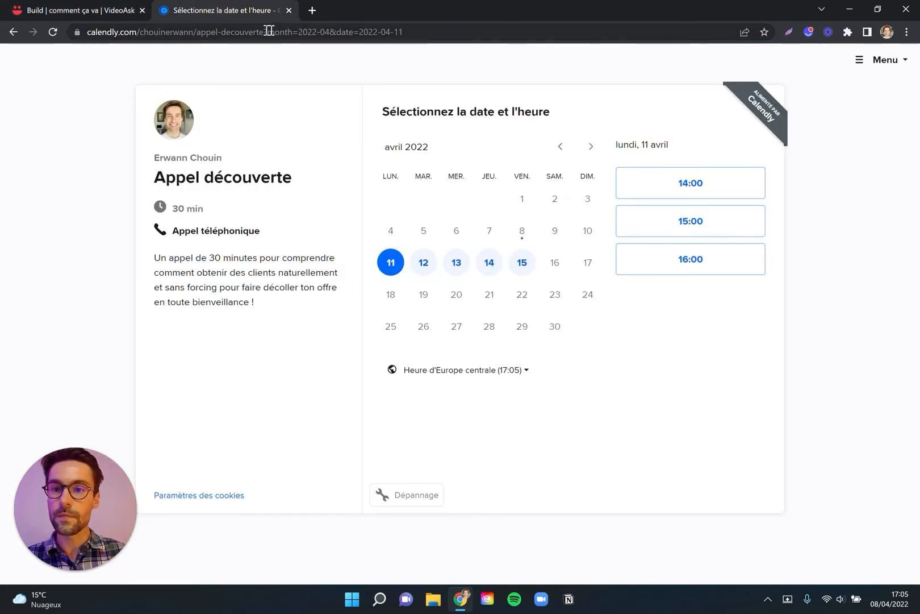
pyautogui.moveTo(266, 35); pyautogui.dragTo(107, 40)
pyautogui.hotkey('ctrl', 'c')
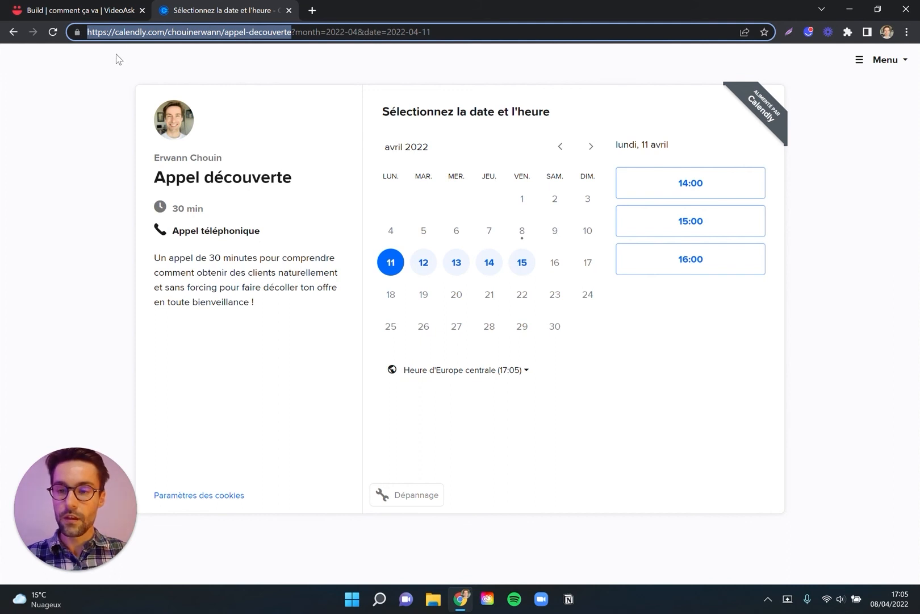
pyautogui.click(97, 7)
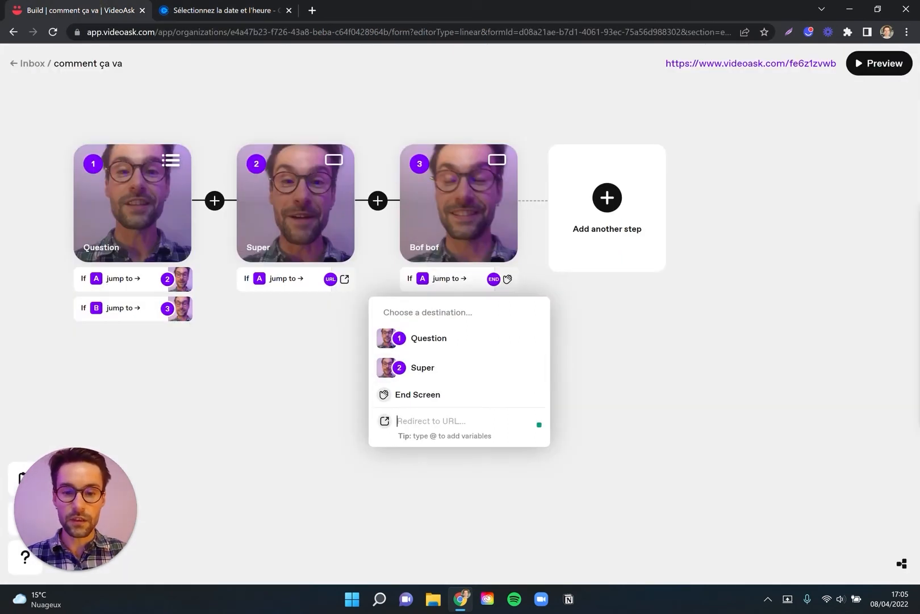
pyautogui.rightClick(413, 424)
pyautogui.click(480, 291)
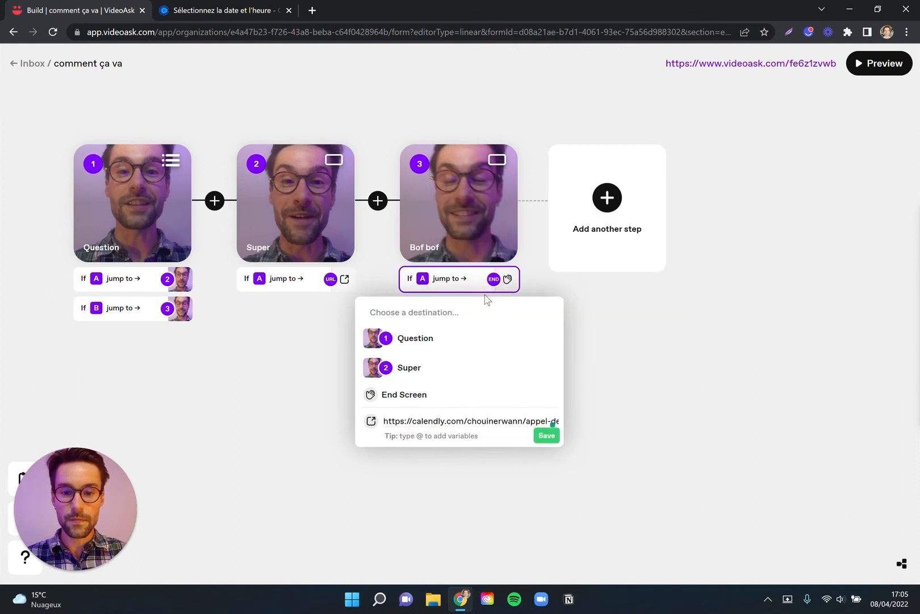
pyautogui.click(624, 403)
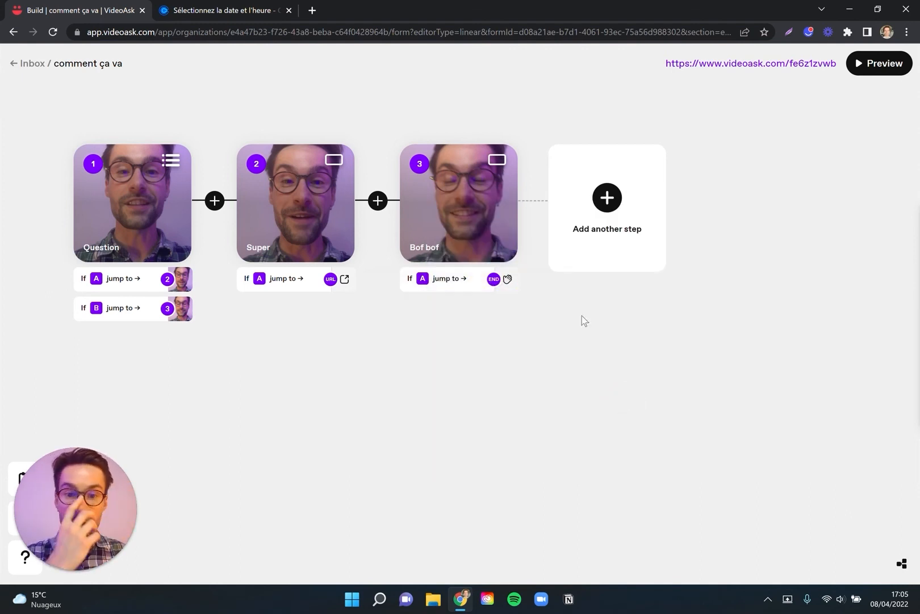
# Change the Bof bof step's answer type to Calendar and use the copied Calendly address as its appointment scheduling link.
pyautogui.click(466, 220)
pyautogui.click(756, 196)
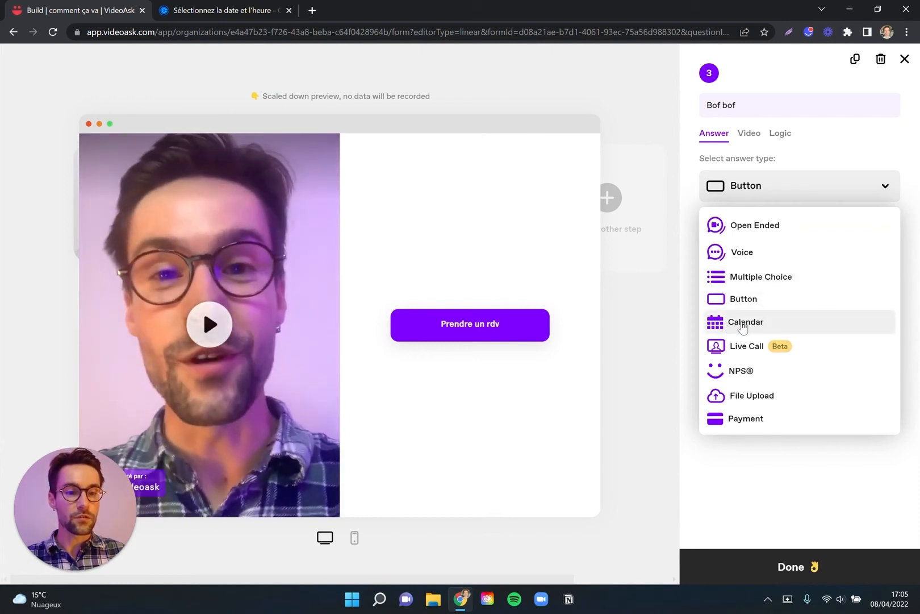
pyautogui.click(743, 324)
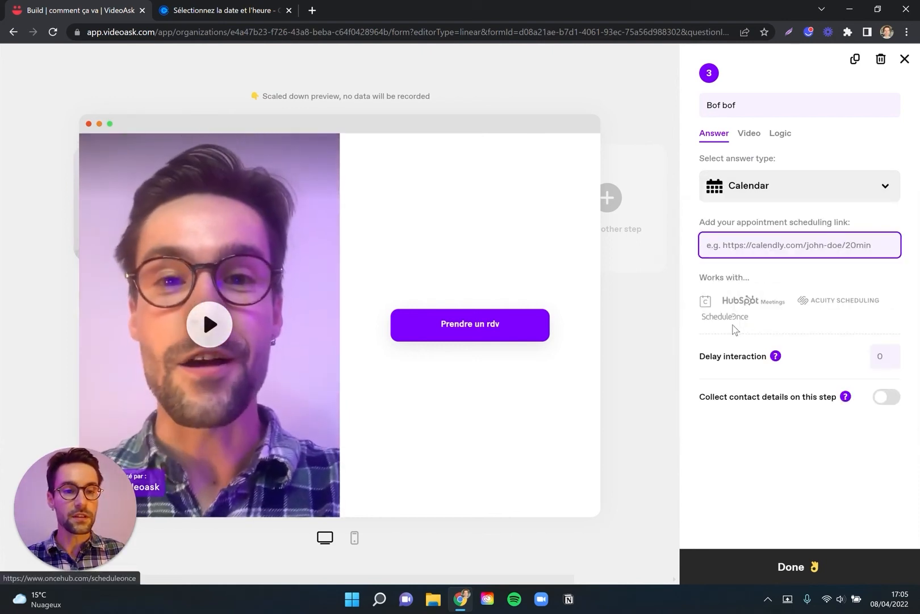
pyautogui.hotkey('ctrl', 'v')
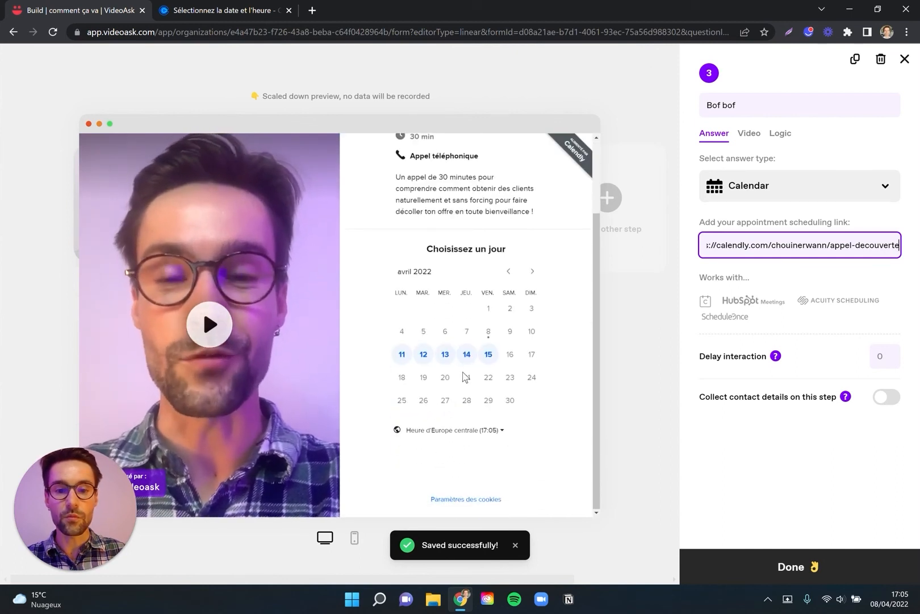
pyautogui.scroll(-3, 468, 251)
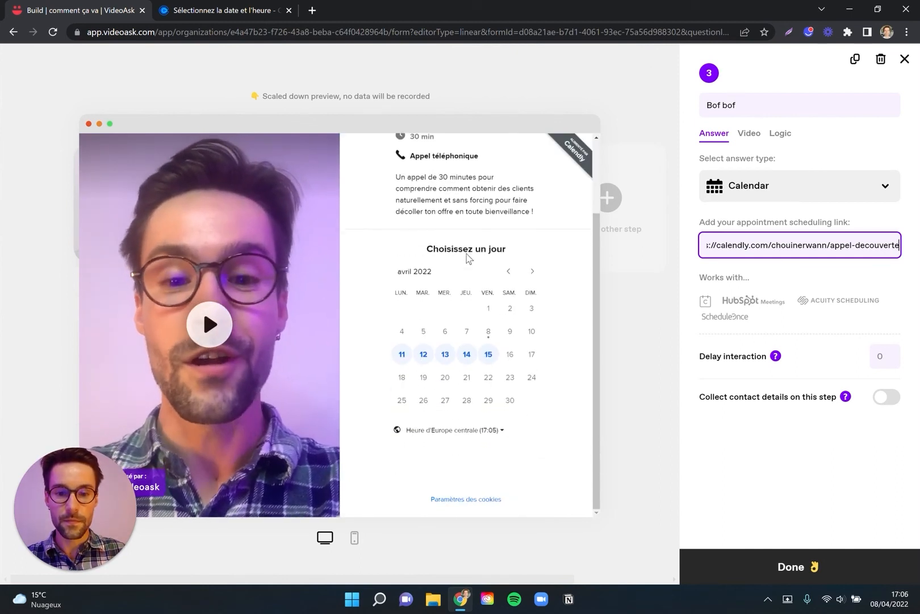
pyautogui.click(639, 355)
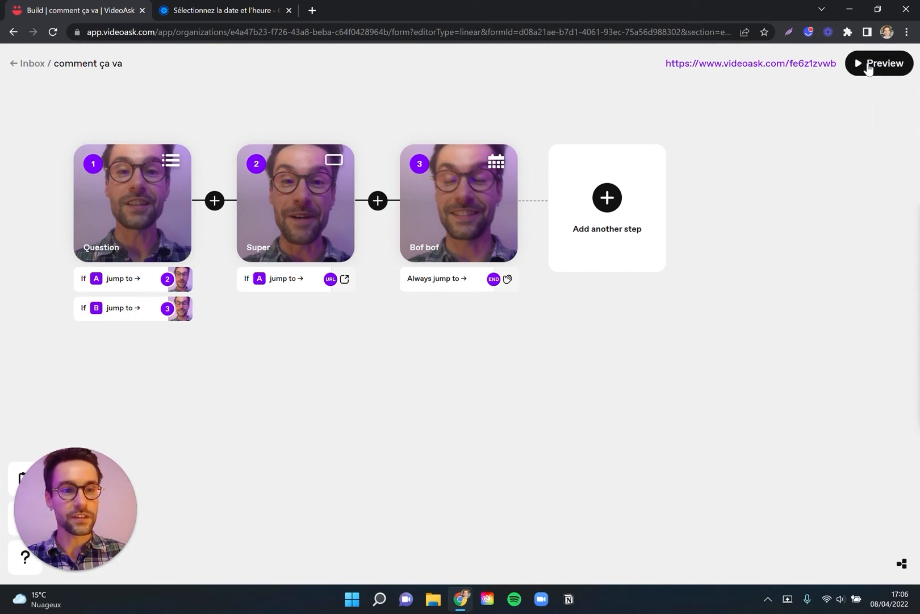
# Open the videoask in preview mode, play the question video and answer "Oui ça va super !" to test the branch.
pyautogui.click(868, 65)
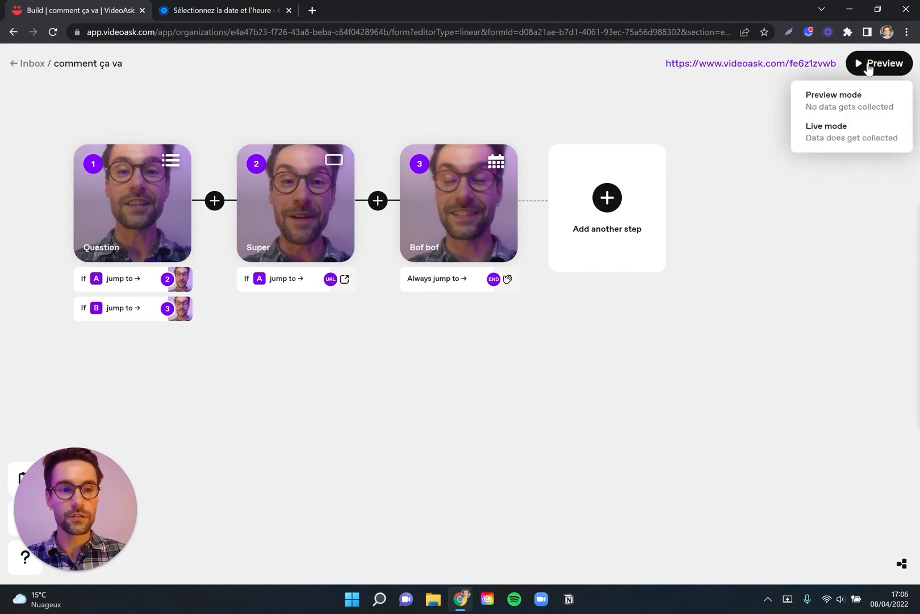
pyautogui.click(846, 107)
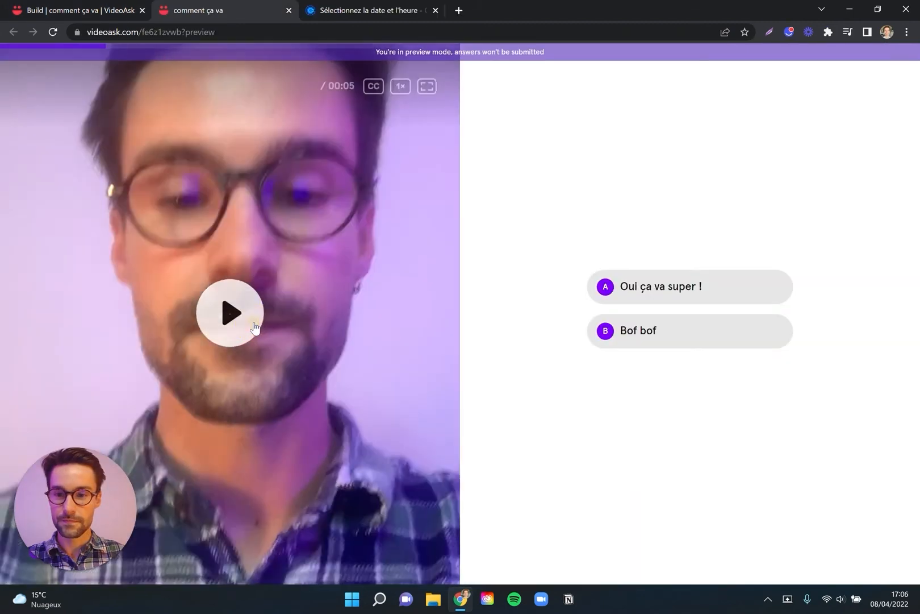
pyautogui.click(254, 327)
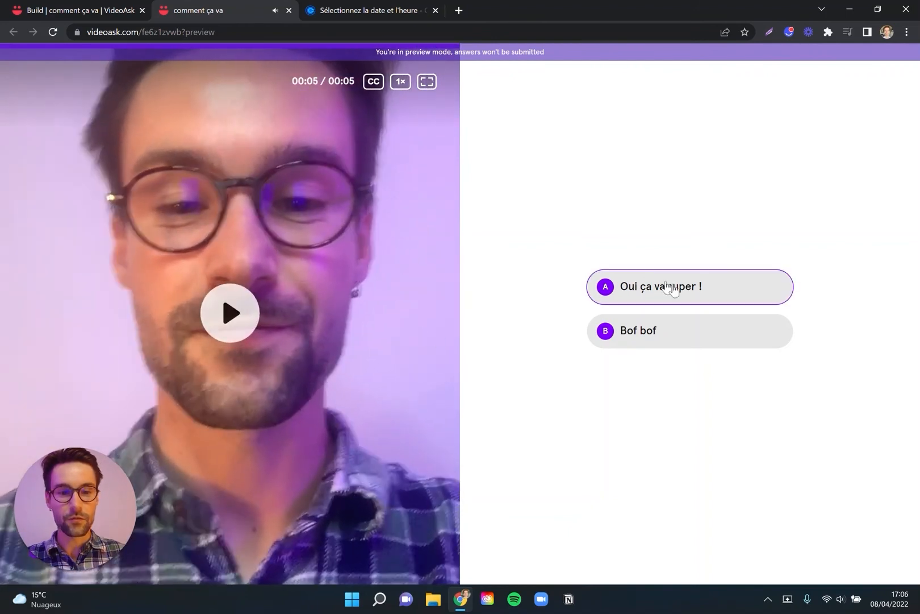
pyautogui.click(687, 290)
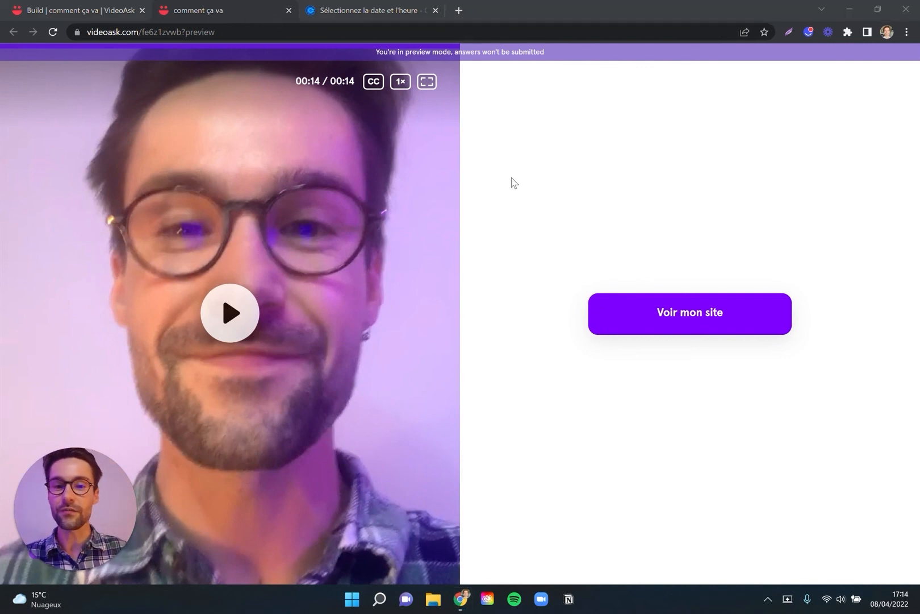
# Return to the videoask builder, close the preview mode choices and copy the videoask's public link.
pyautogui.click(101, 12)
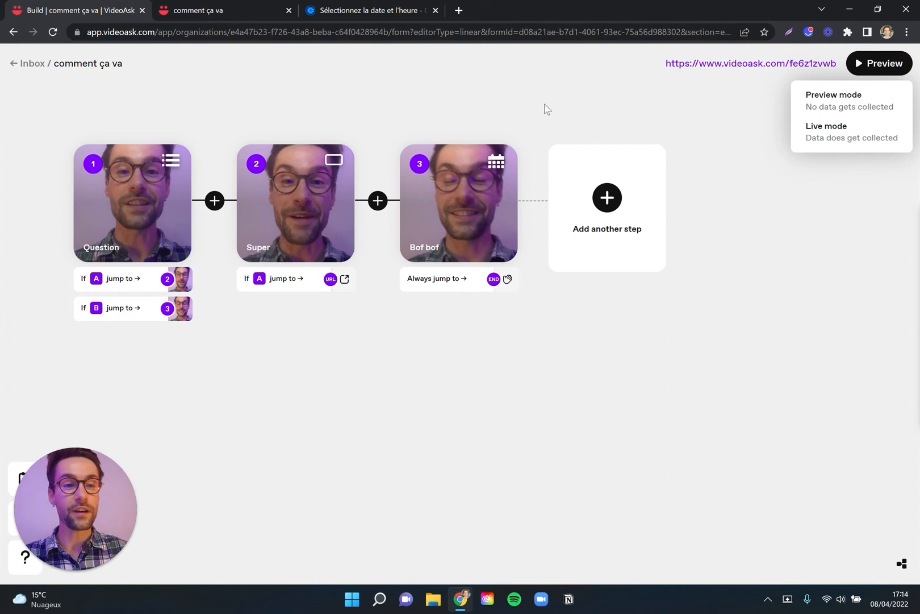
pyautogui.click(687, 125)
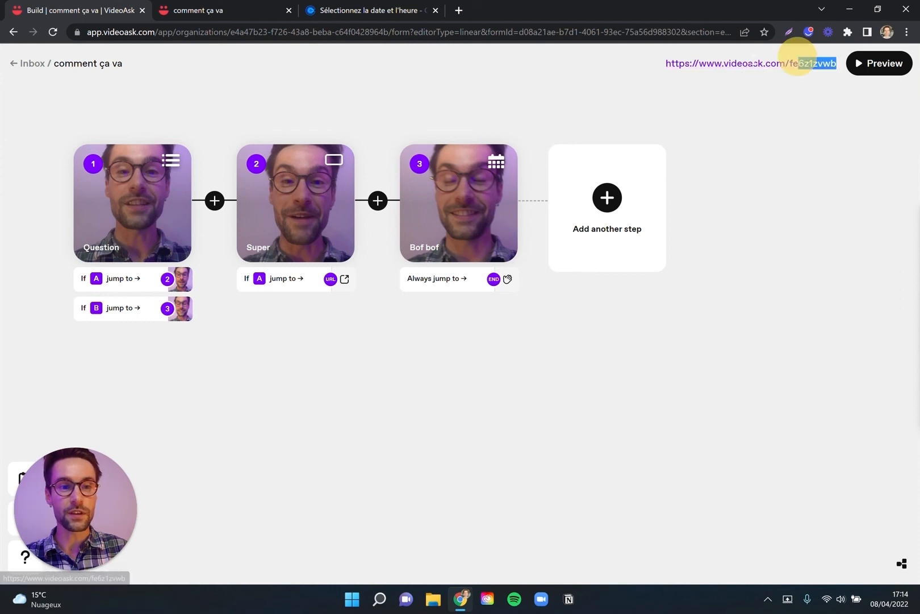
pyautogui.moveTo(799, 63); pyautogui.dragTo(663, 72)
pyautogui.rightClick(695, 74)
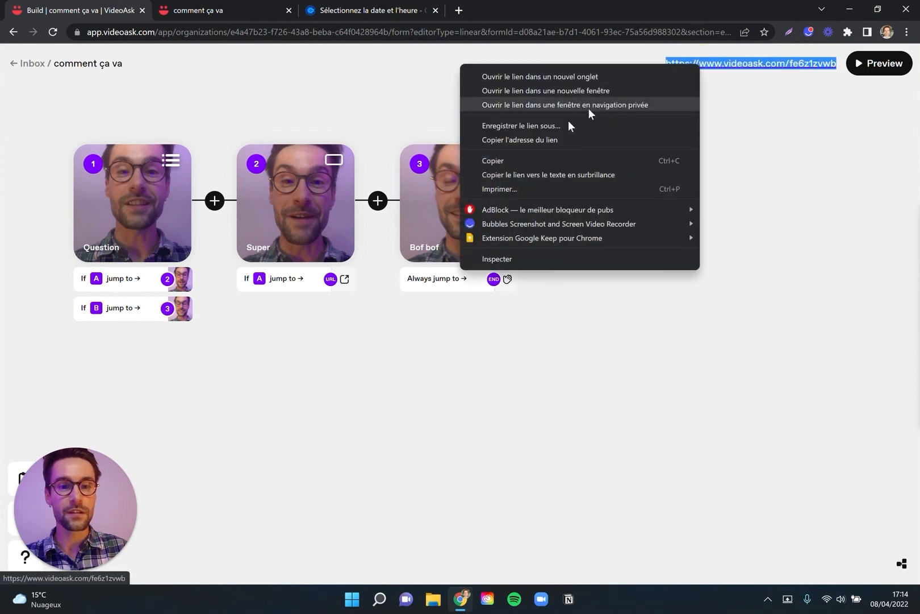
pyautogui.click(492, 161)
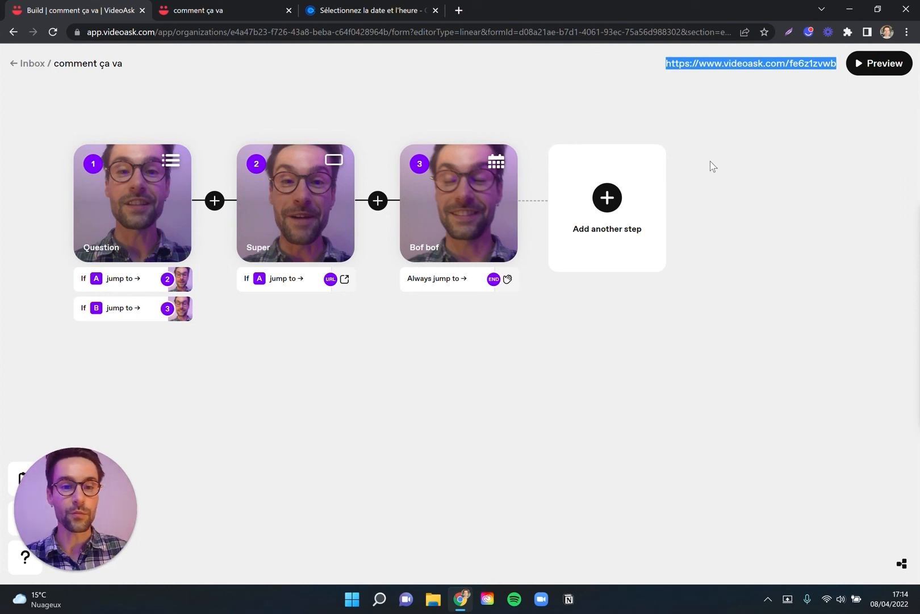
# Leave the builder for the inbox, open the sharing options of "comment ça va" and copy its share URL.
pyautogui.click(25, 67)
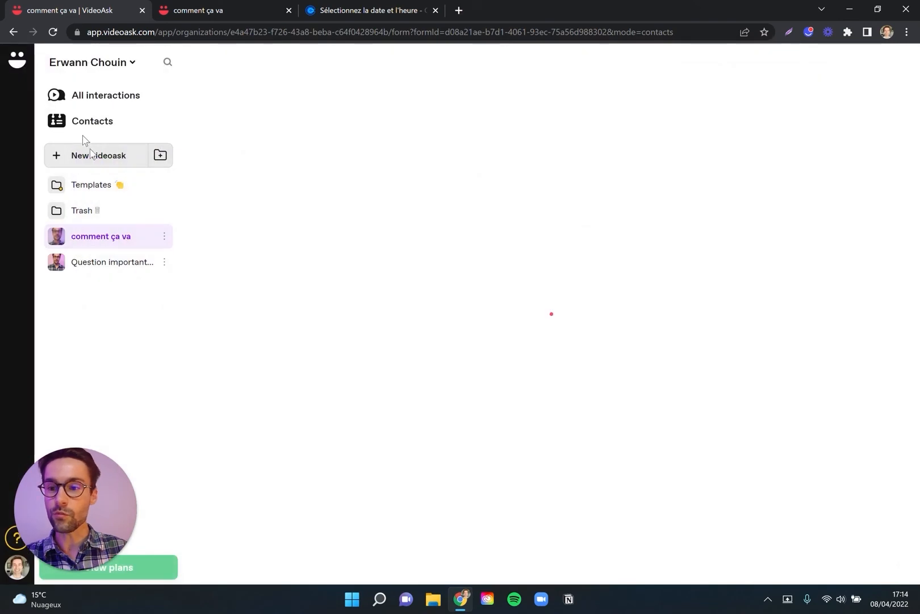
pyautogui.click(124, 330)
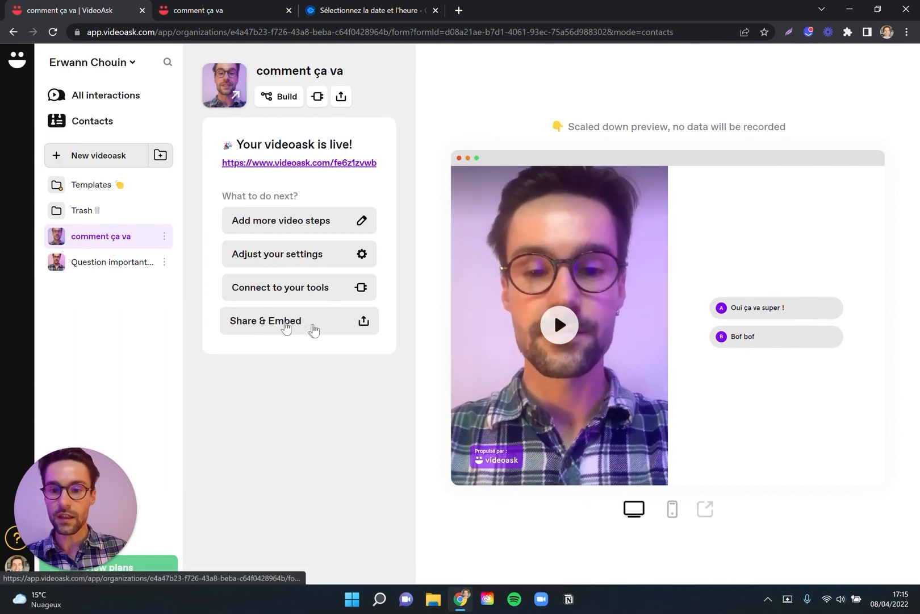
pyautogui.click(346, 324)
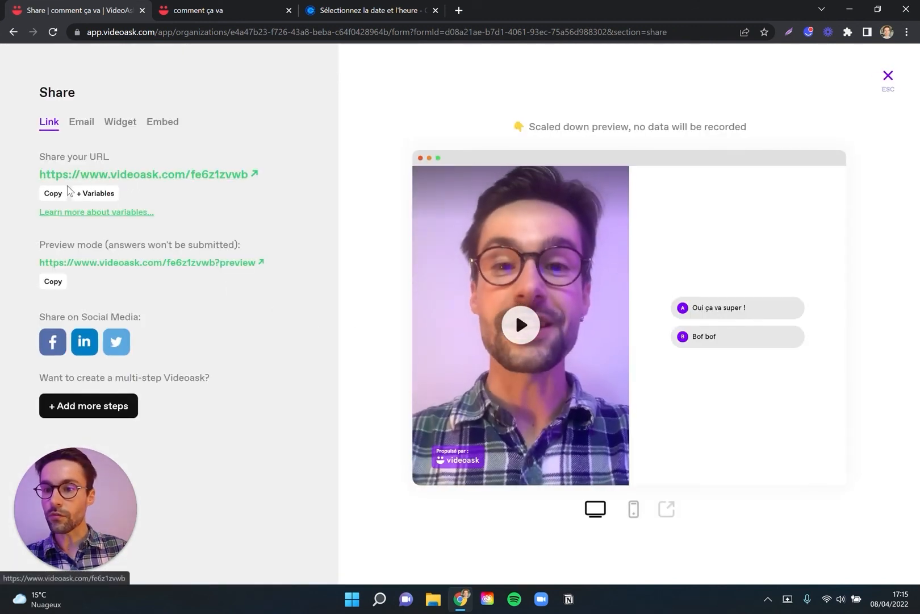
pyautogui.click(54, 193)
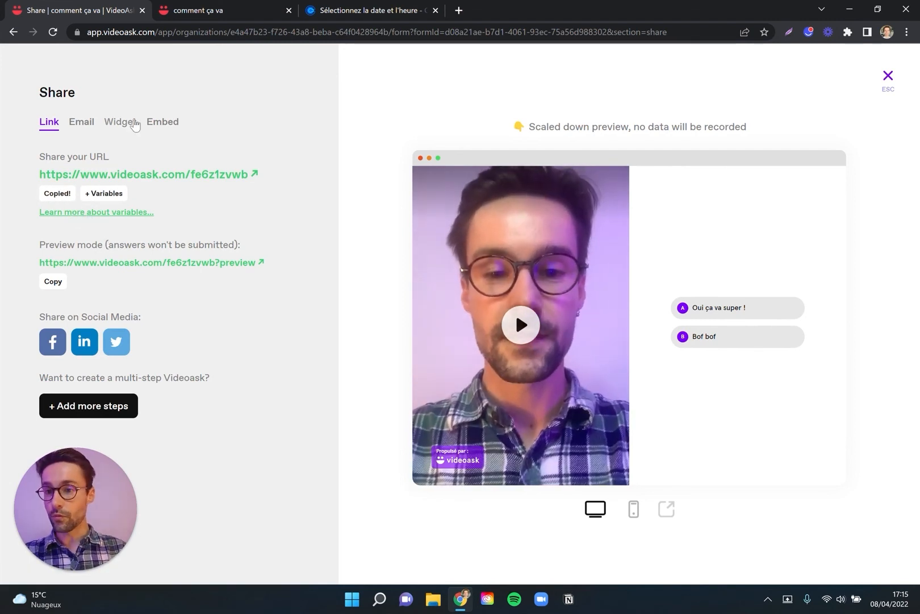
# Examine the Embed code, Widget settings and Email sharing options, and return to the Link sharing options.
pyautogui.click(170, 127)
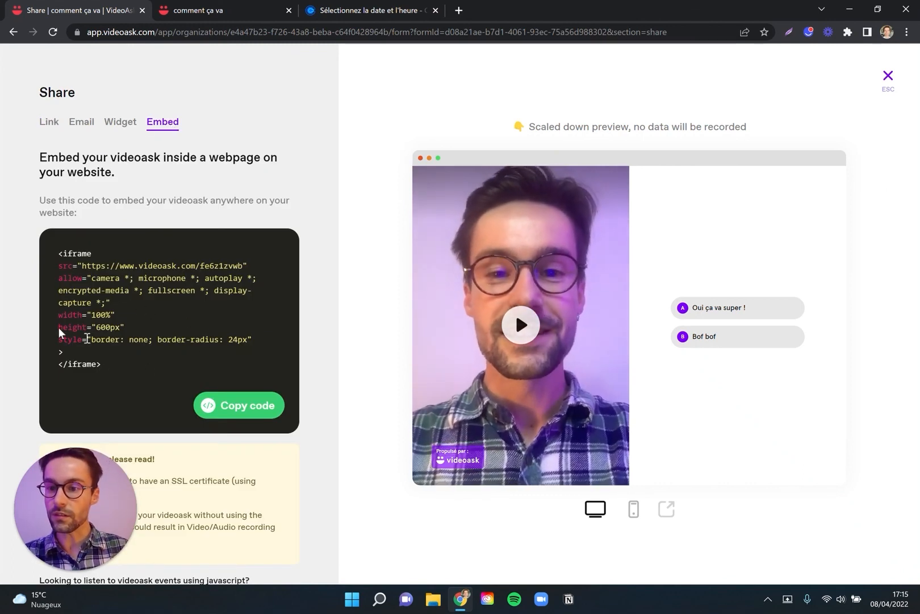
pyautogui.scroll(-1, 121, 372)
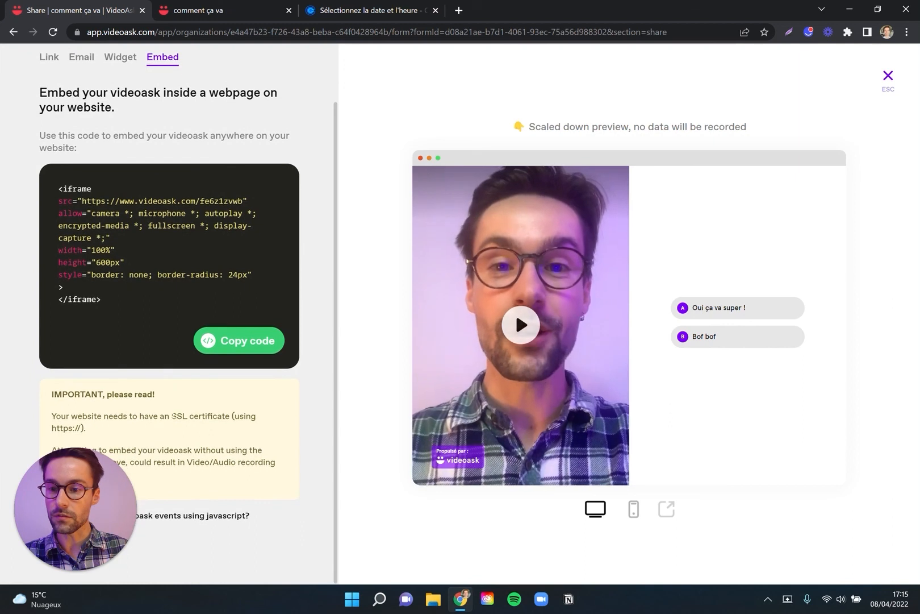
pyautogui.scroll(1, 131, 335)
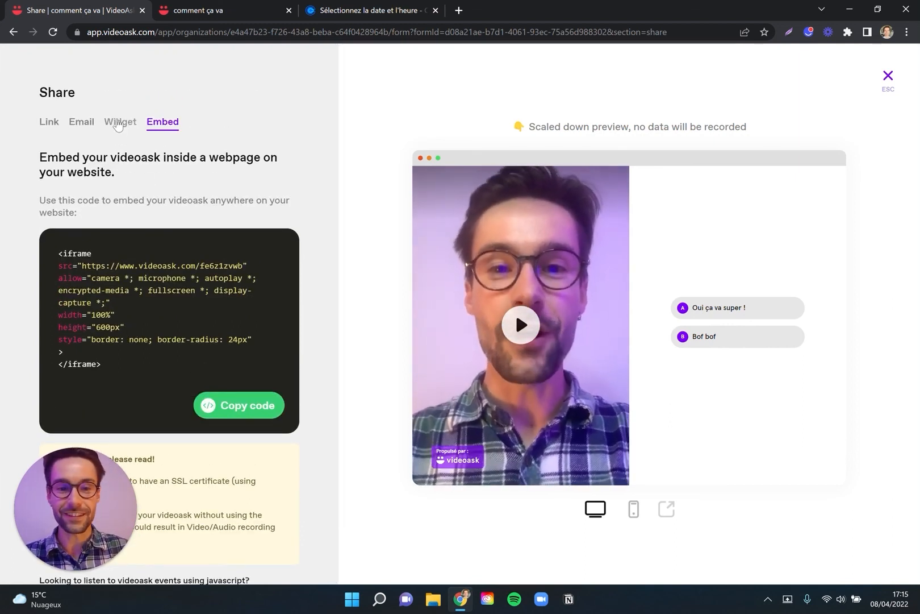
pyautogui.click(117, 130)
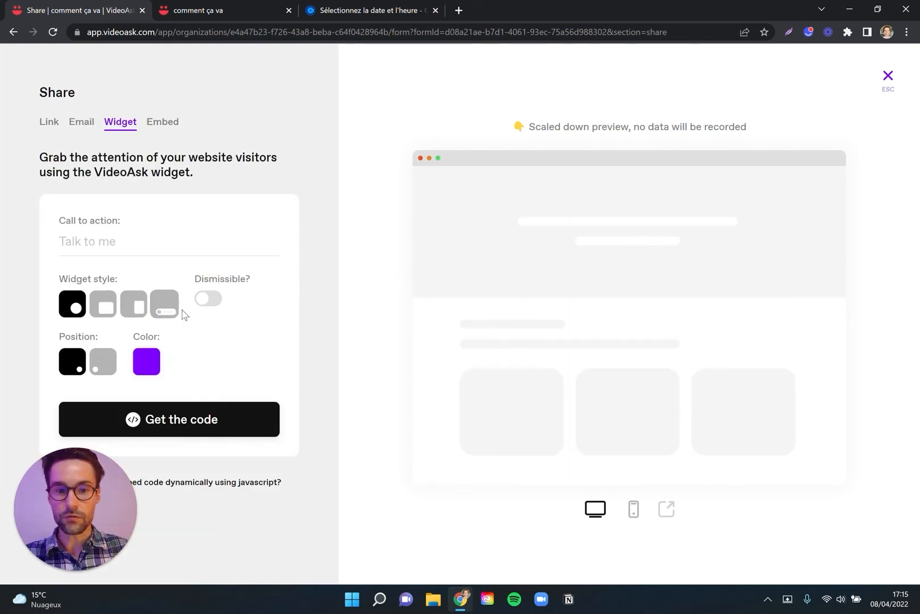
pyautogui.click(83, 125)
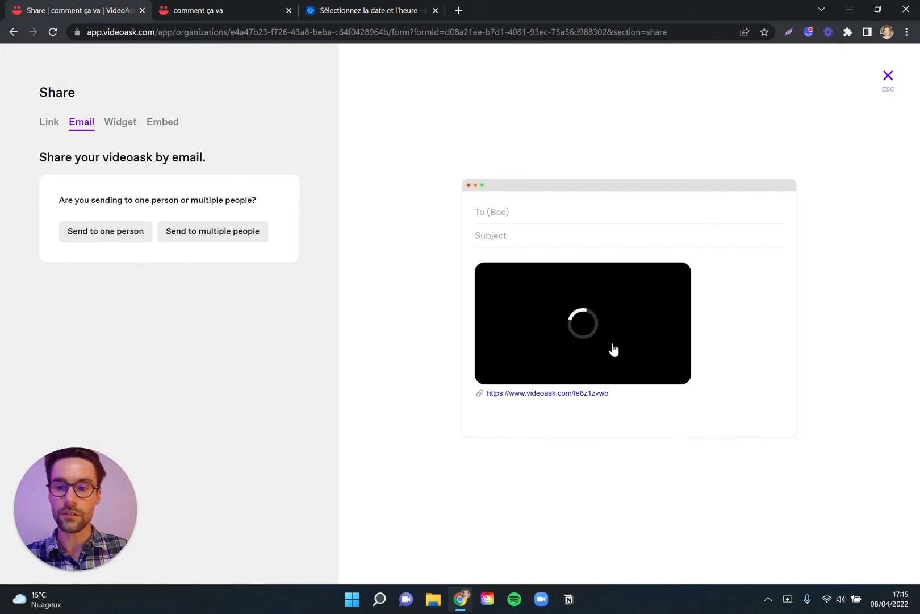
pyautogui.click(48, 121)
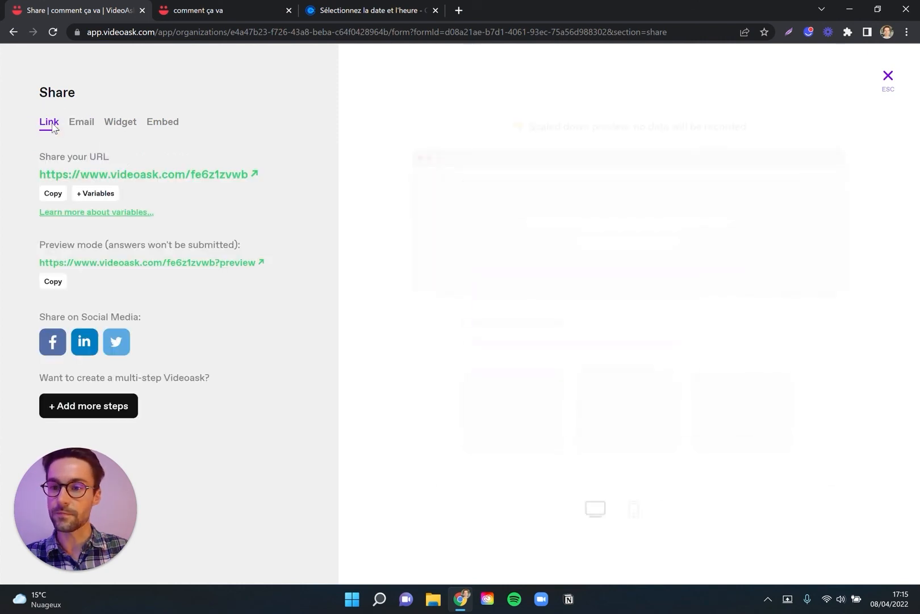